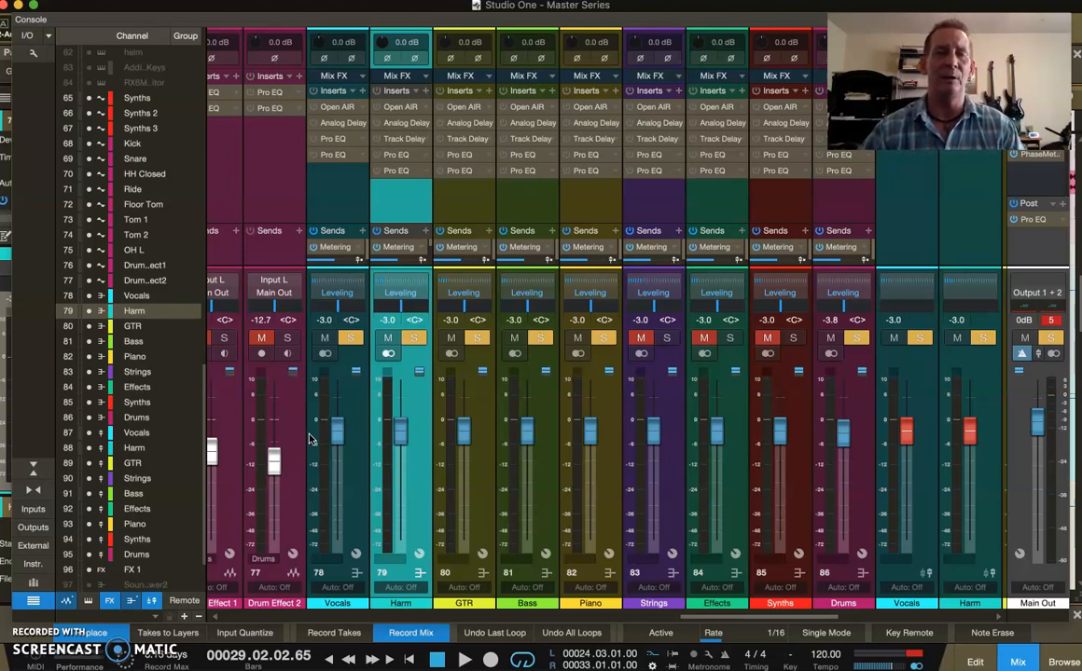
click(339, 207)
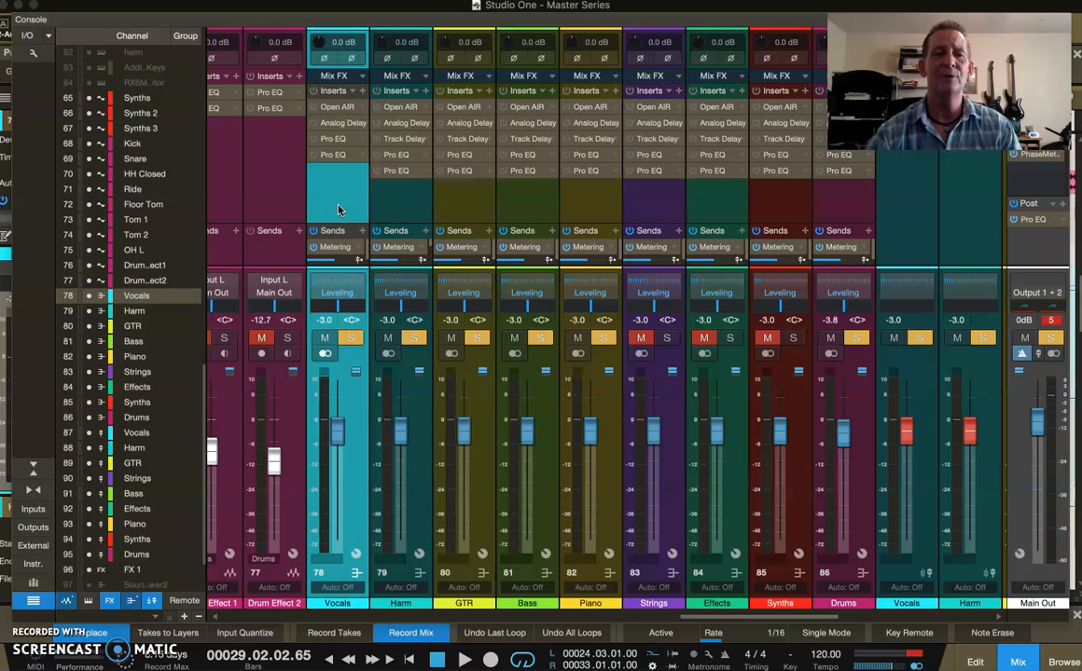
click(357, 416)
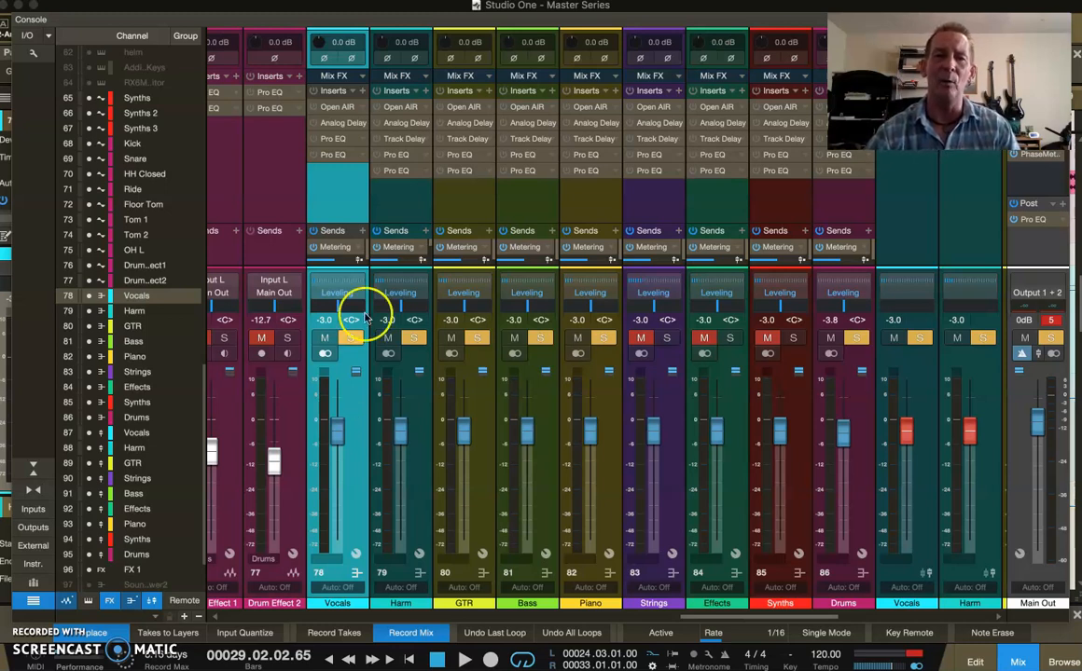
click(382, 196)
click(472, 216)
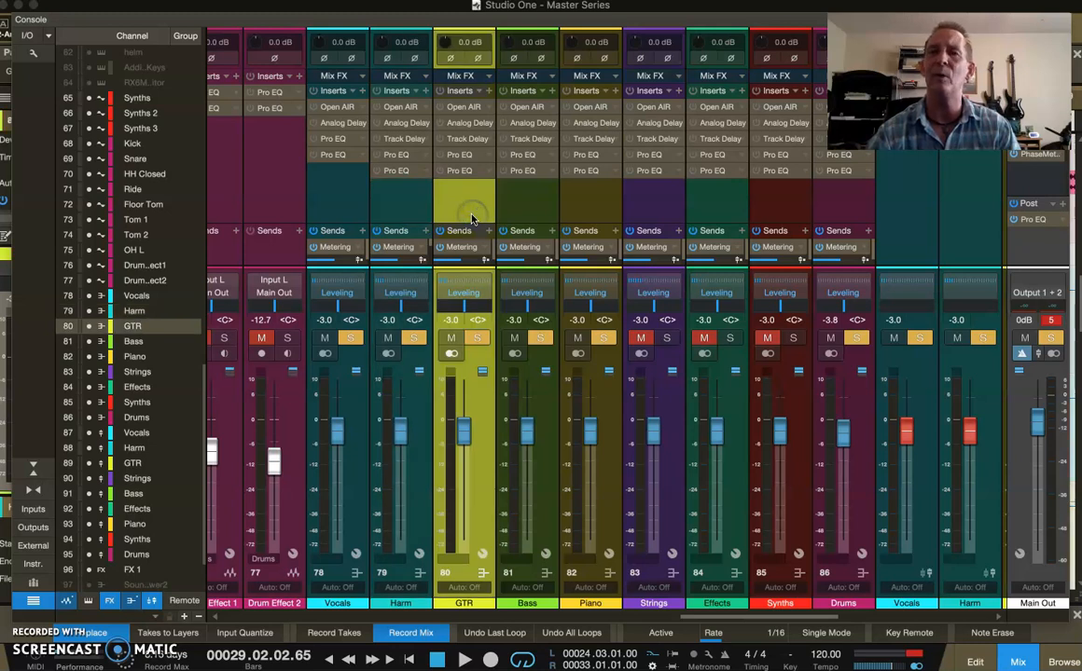
click(348, 188)
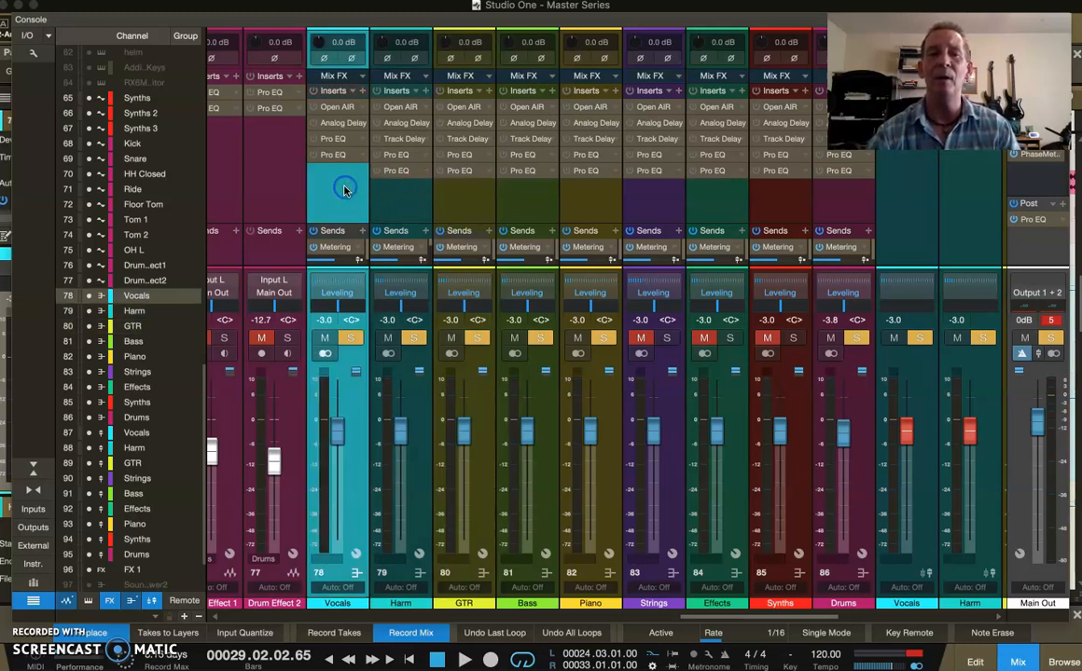
click(345, 204)
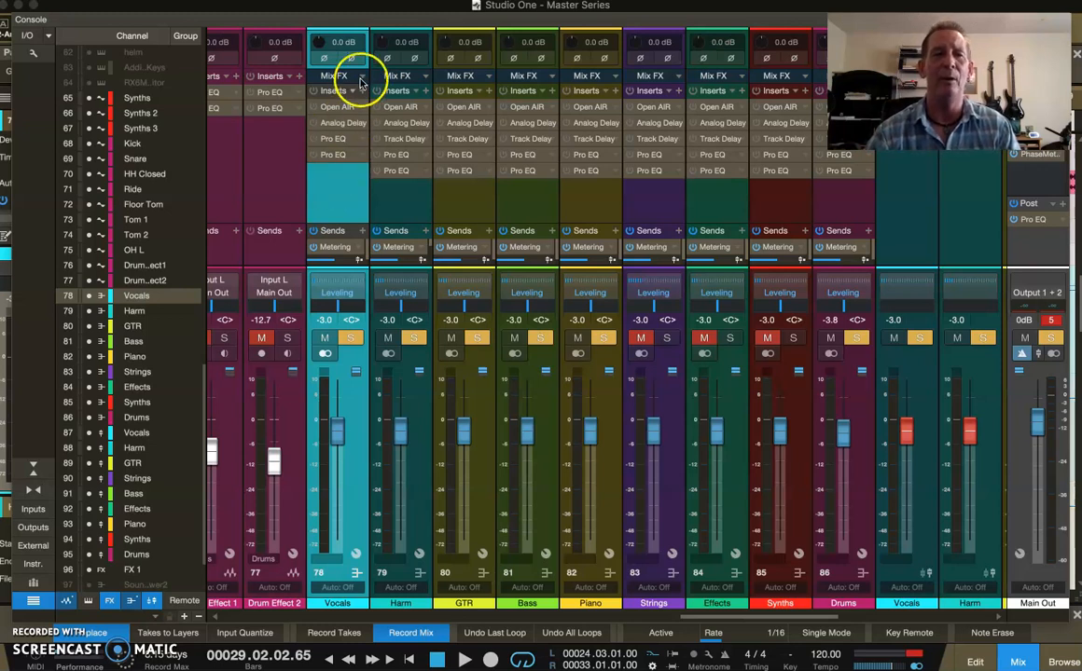
Open the Open AIR reverb insert on the Vocals bus, turn it on and set its mix to 3%
right_click(363, 109)
click(381, 124)
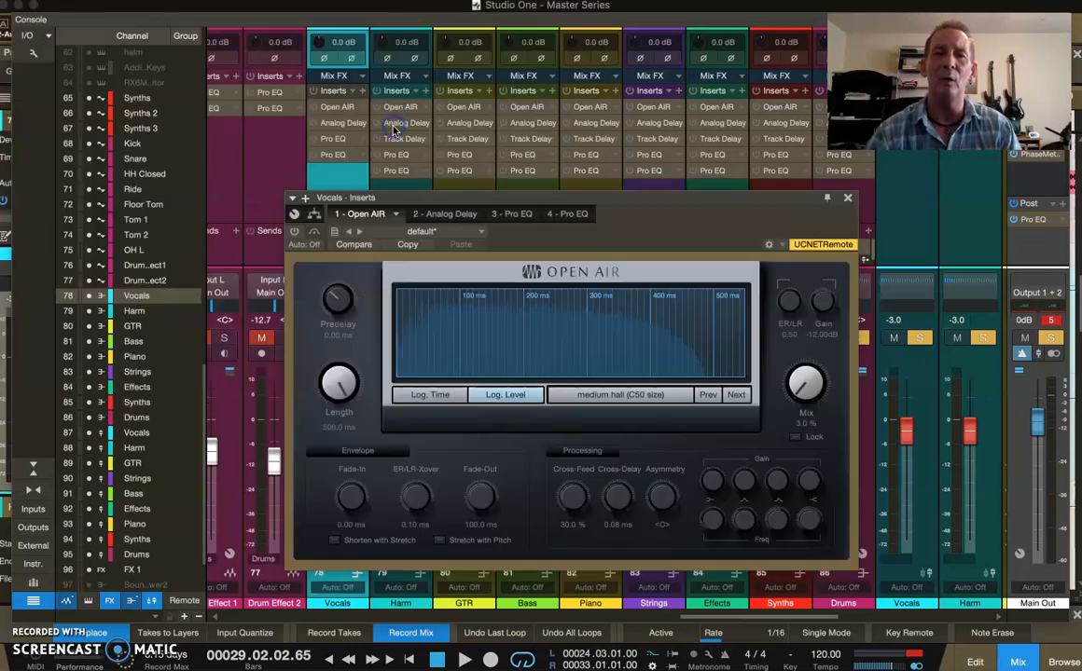
drag(595, 203, 571, 198)
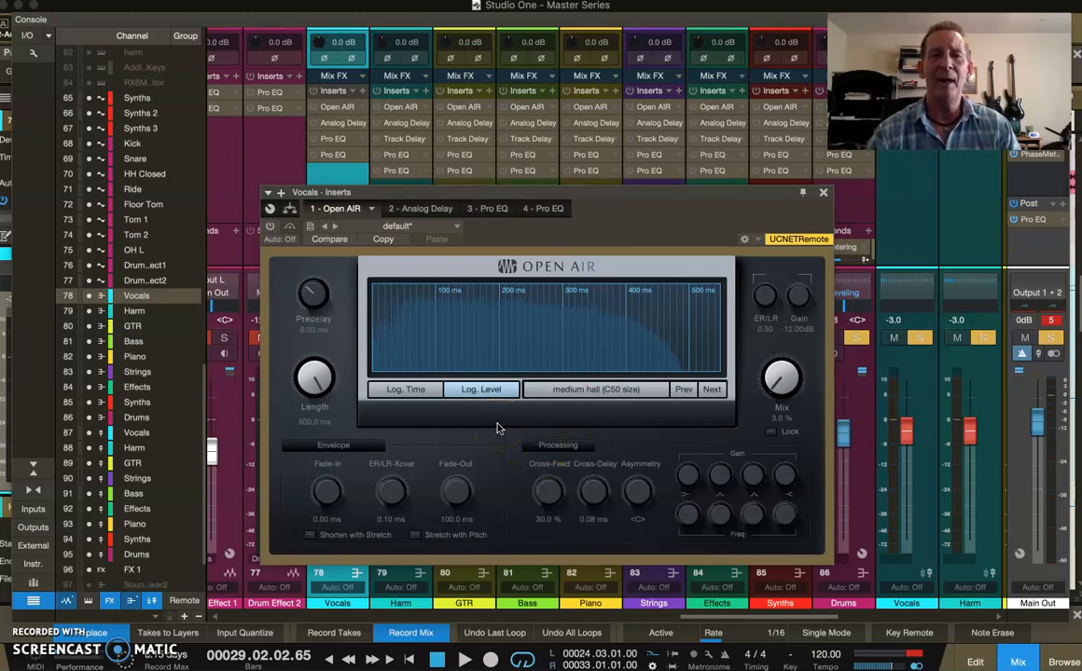
drag(781, 407, 780, 394)
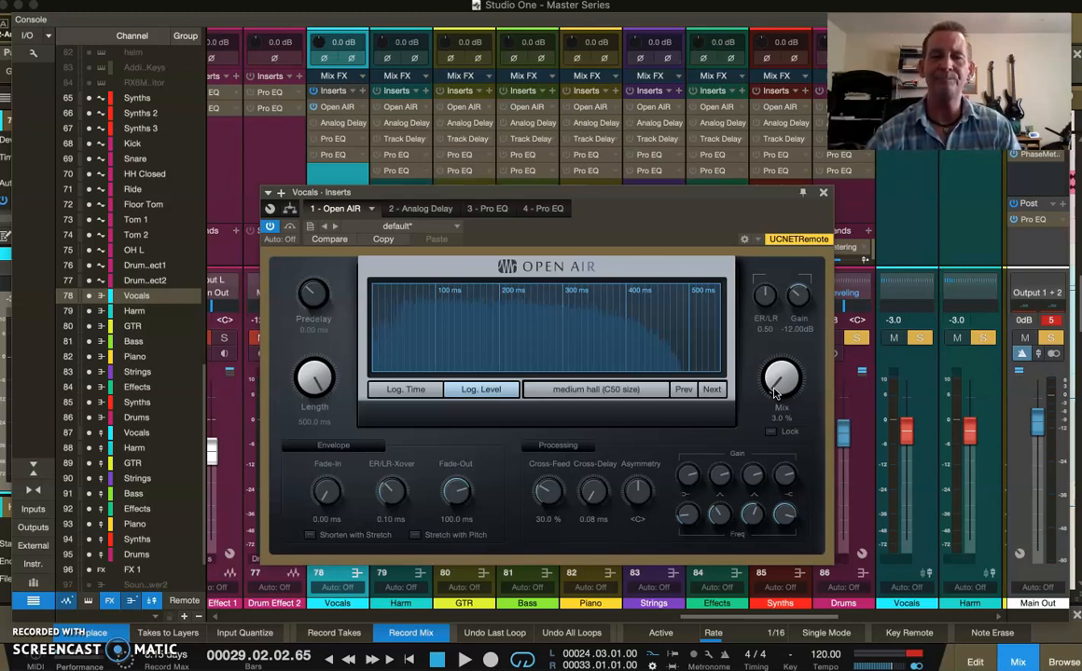
drag(774, 392, 776, 386)
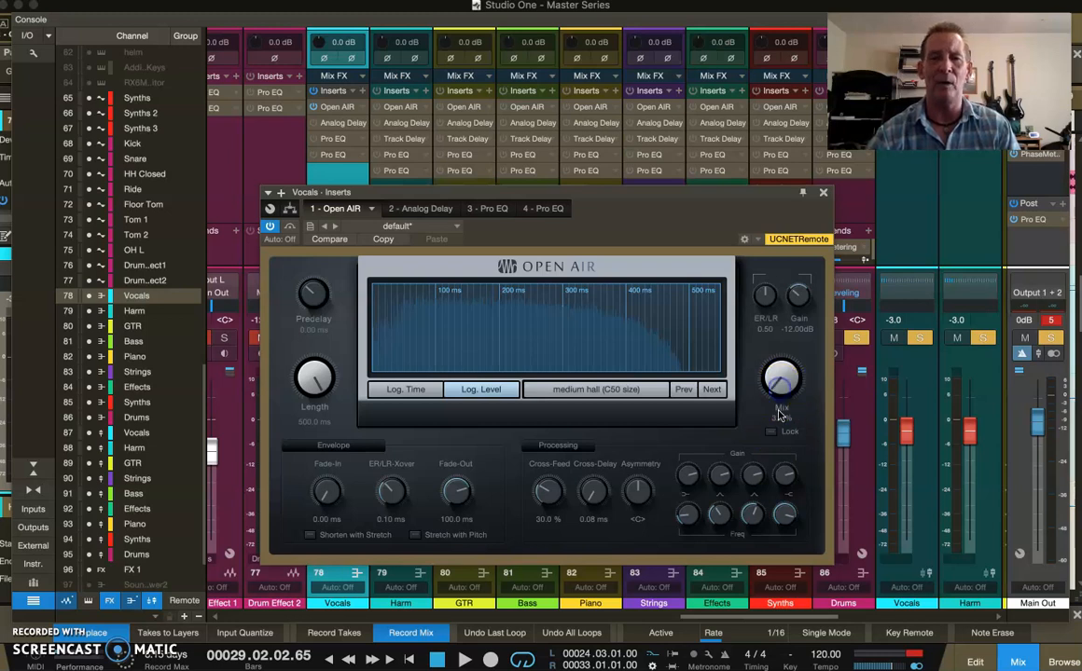
click(778, 418)
text(3)
key(Return)
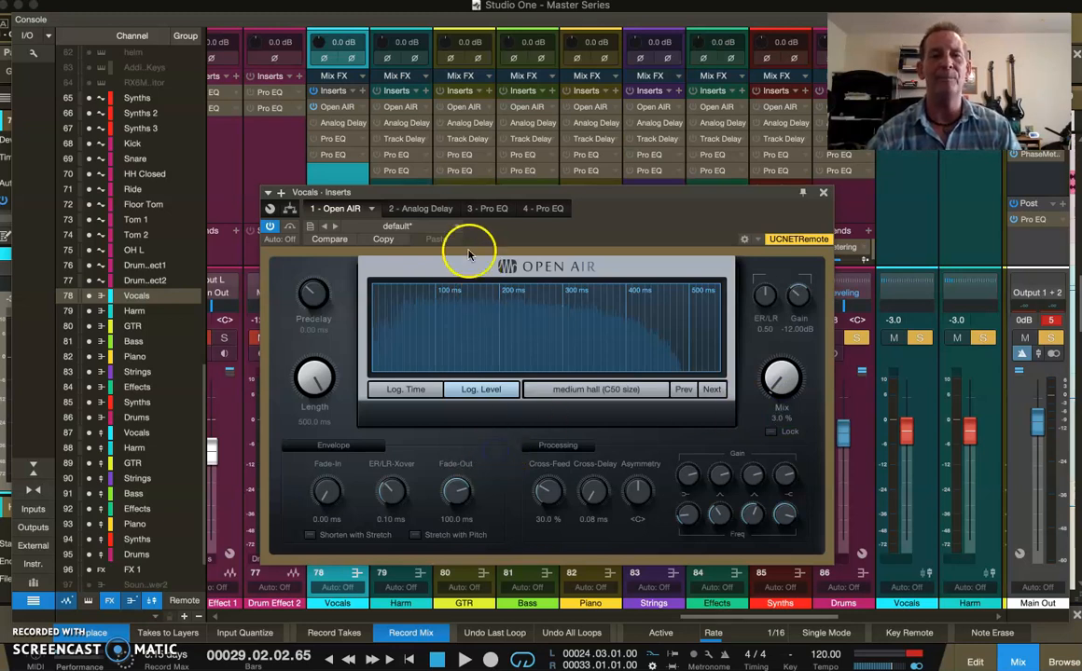
Turn on the Analog Delay insert on the Vocals bus and close the insert editor
click(421, 209)
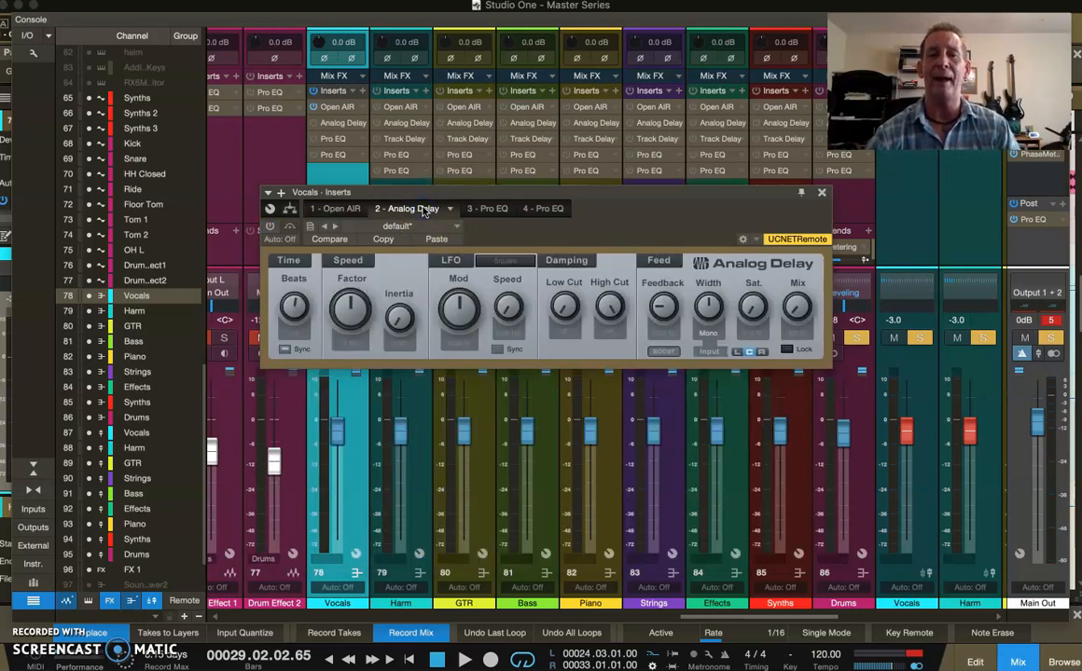
click(270, 227)
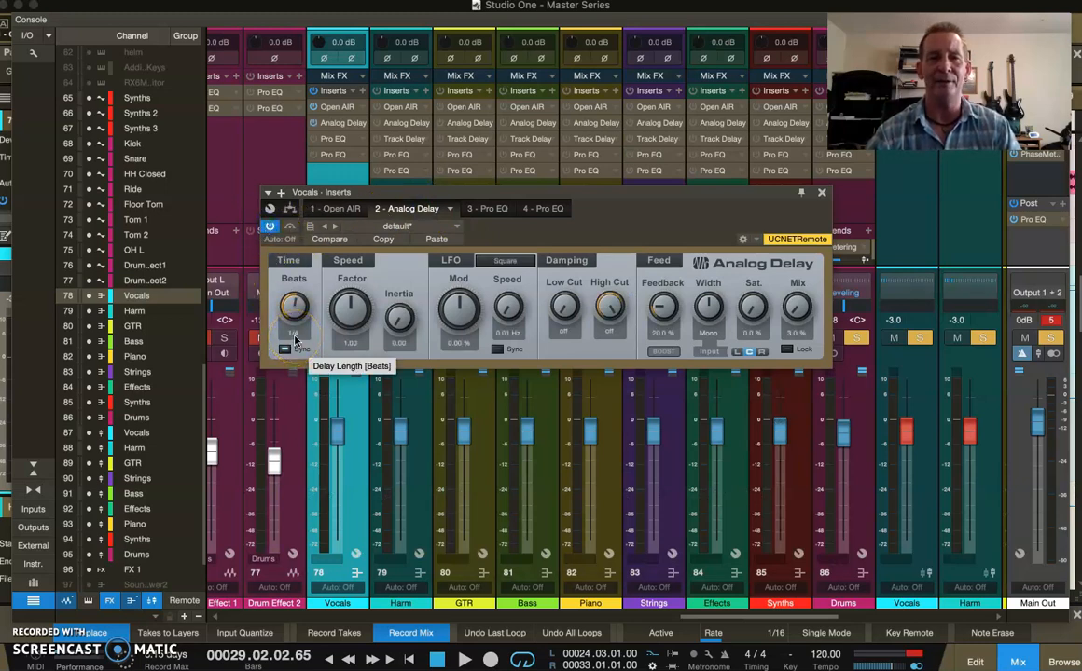
drag(295, 342, 292, 315)
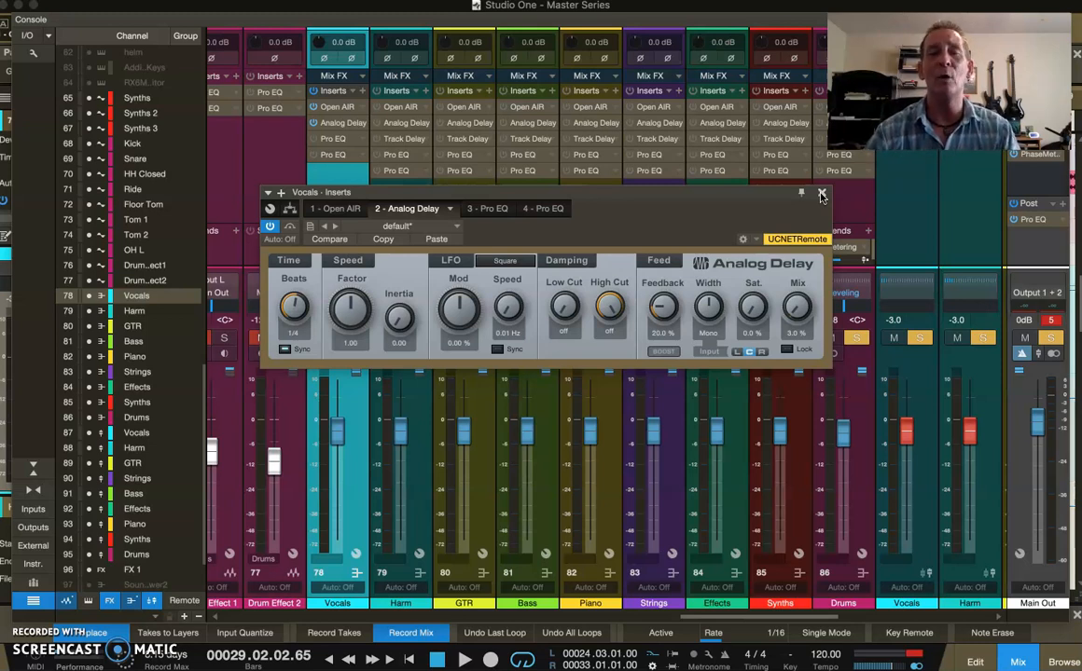
click(822, 195)
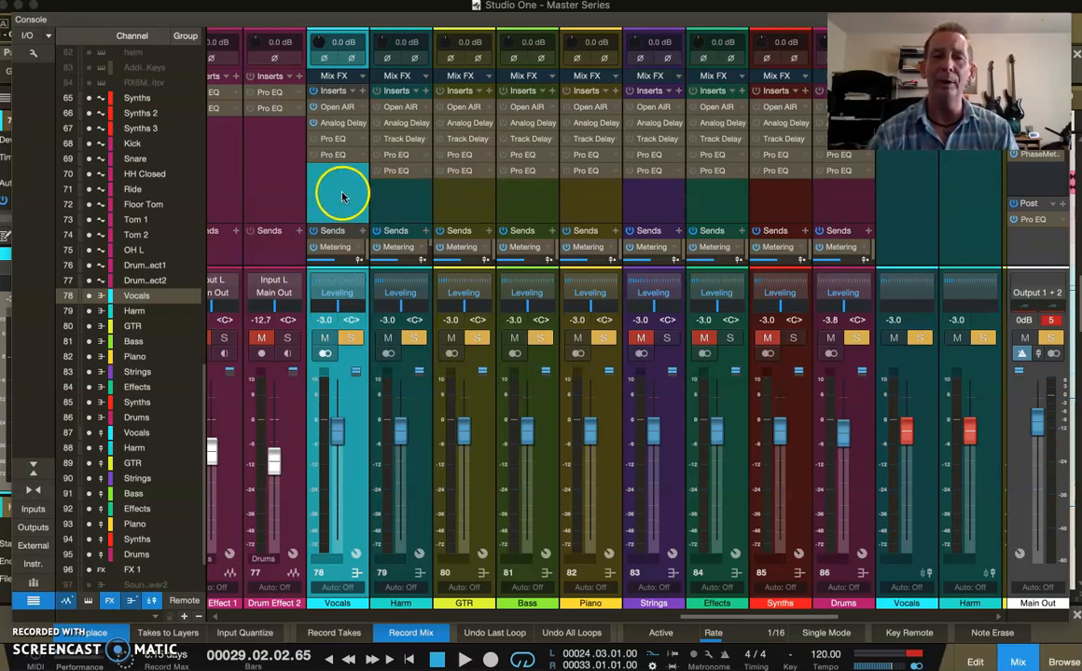
Inspect the four Harmonies tracks and their Track 69 folder in the arrangement, and return to the mixing console
click(405, 198)
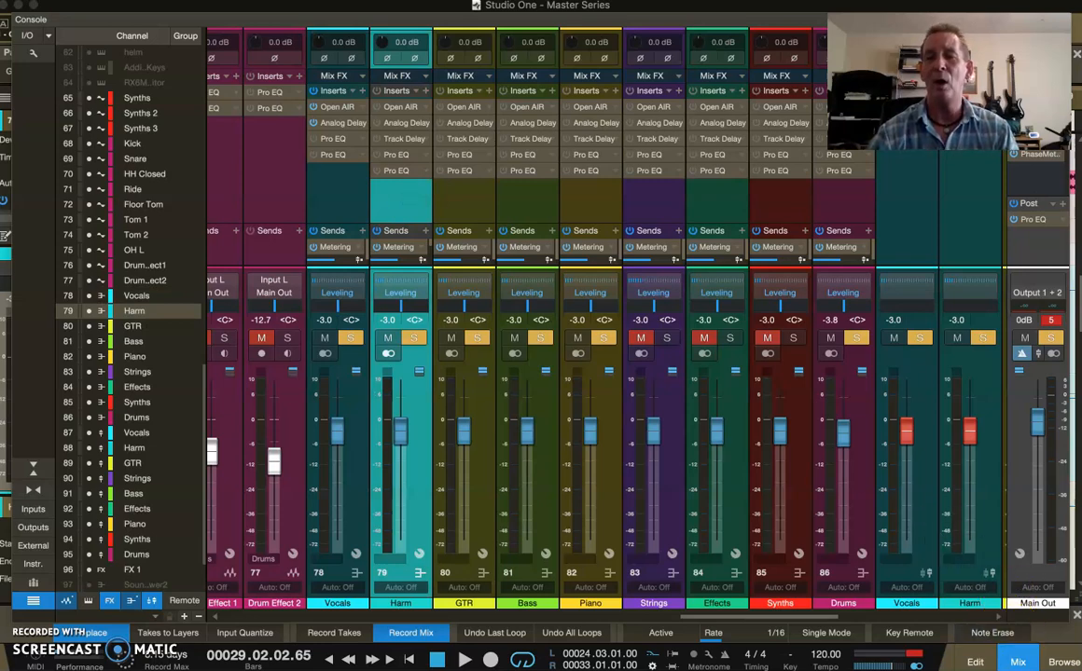
click(1017, 662)
scroll(290, 241, up, 15)
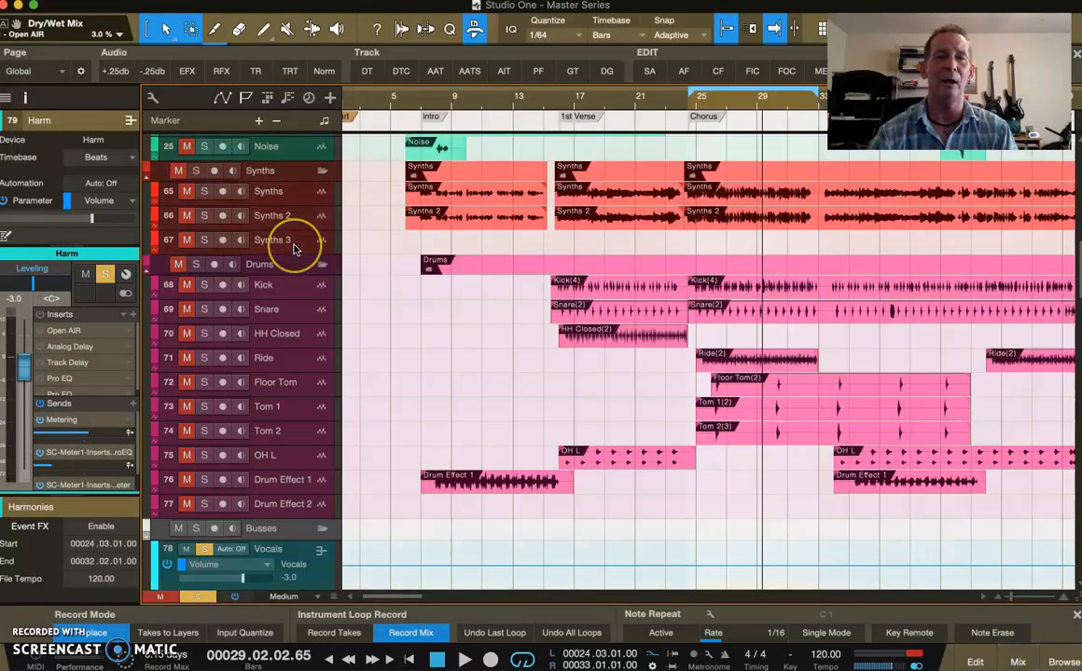
click(299, 244)
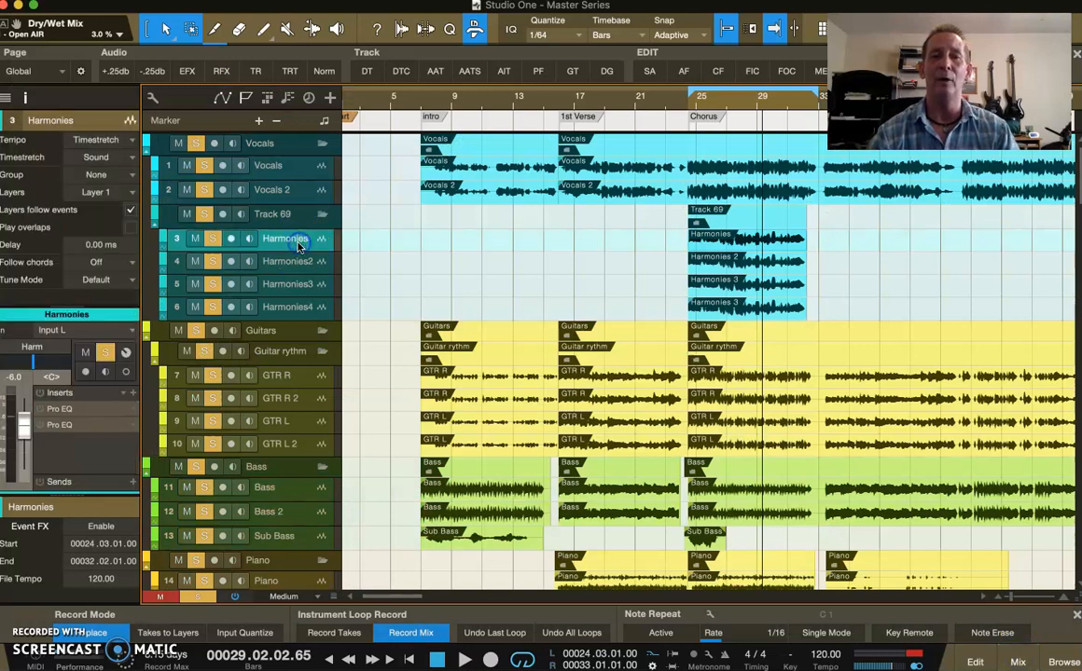
shift+click(291, 311)
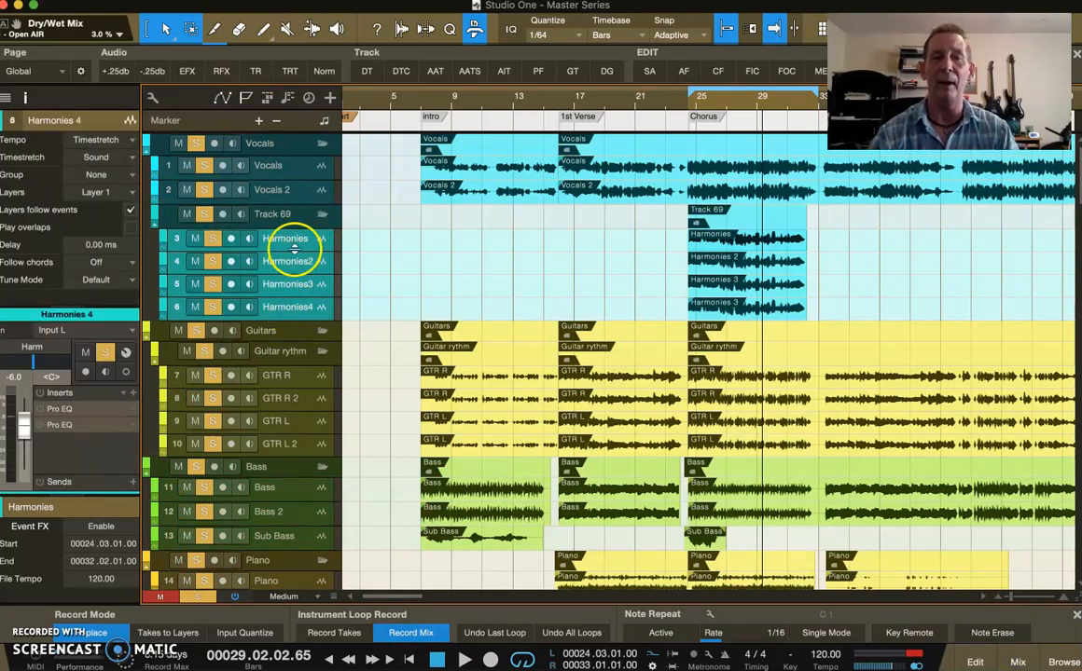
click(99, 247)
text(4)
key(Return)
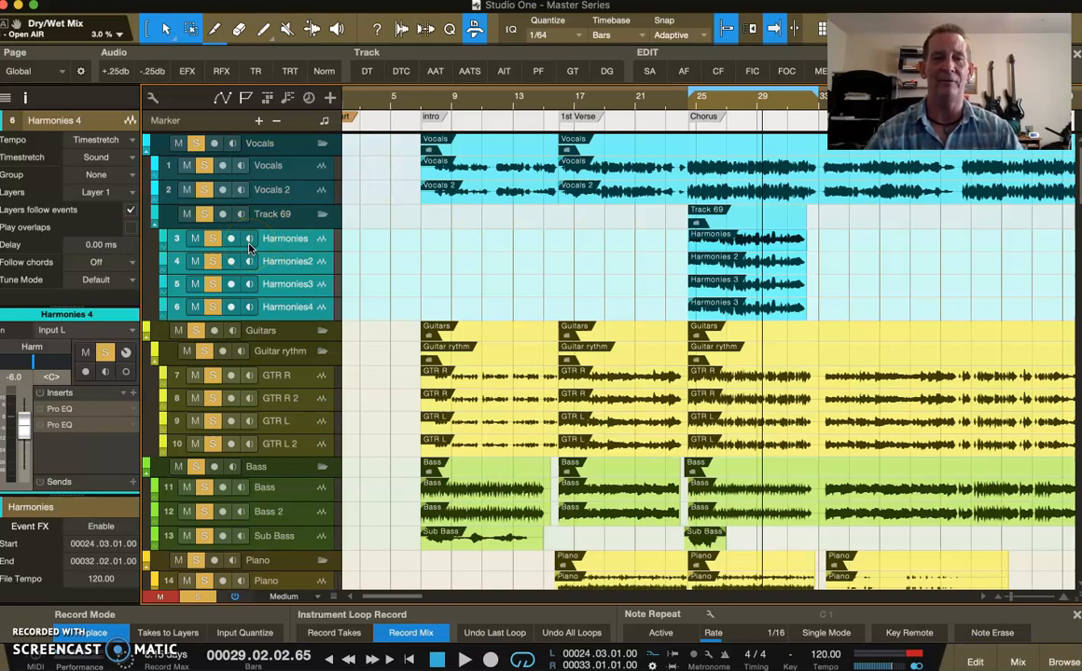
click(315, 241)
click(272, 214)
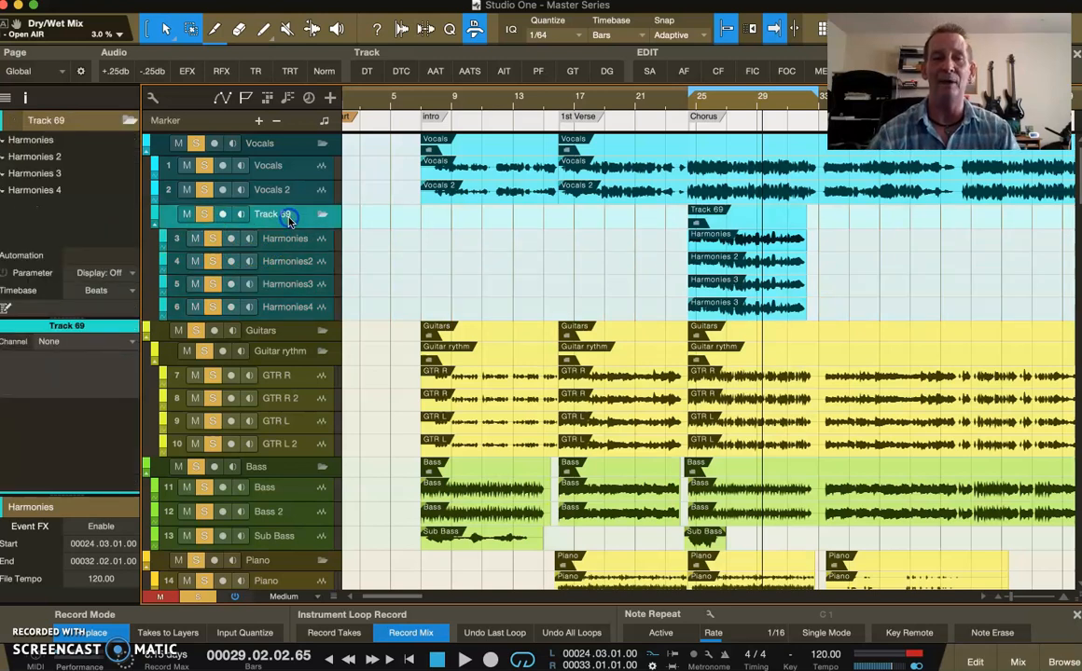
click(1016, 660)
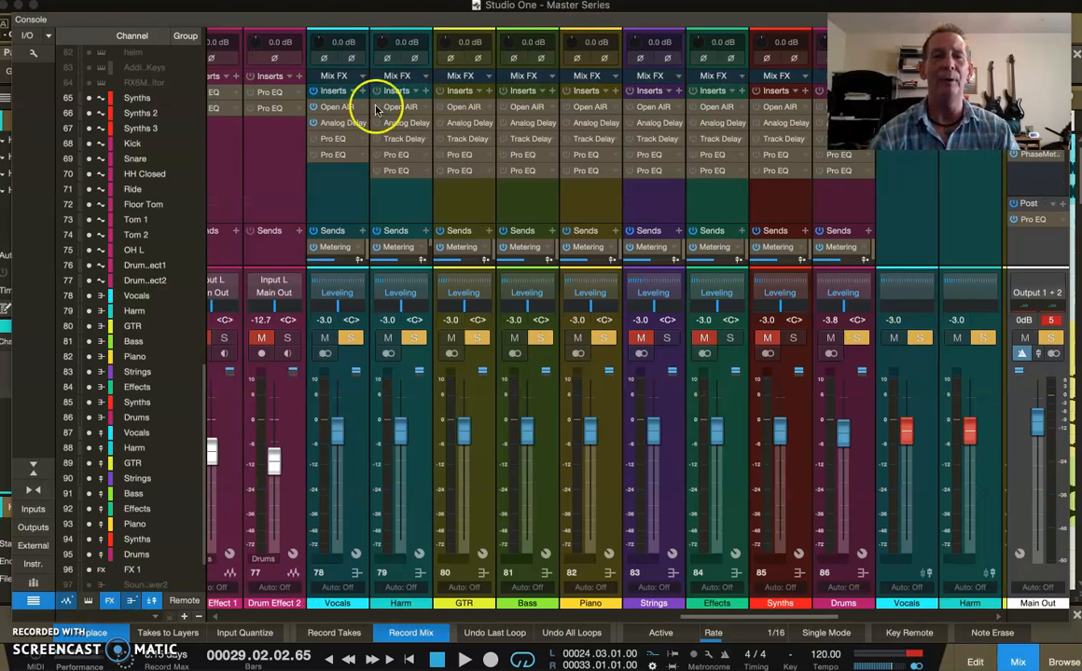
Open the Track Delay insert on the Harm bus to examine its delay controls, and close the editor
right_click(426, 146)
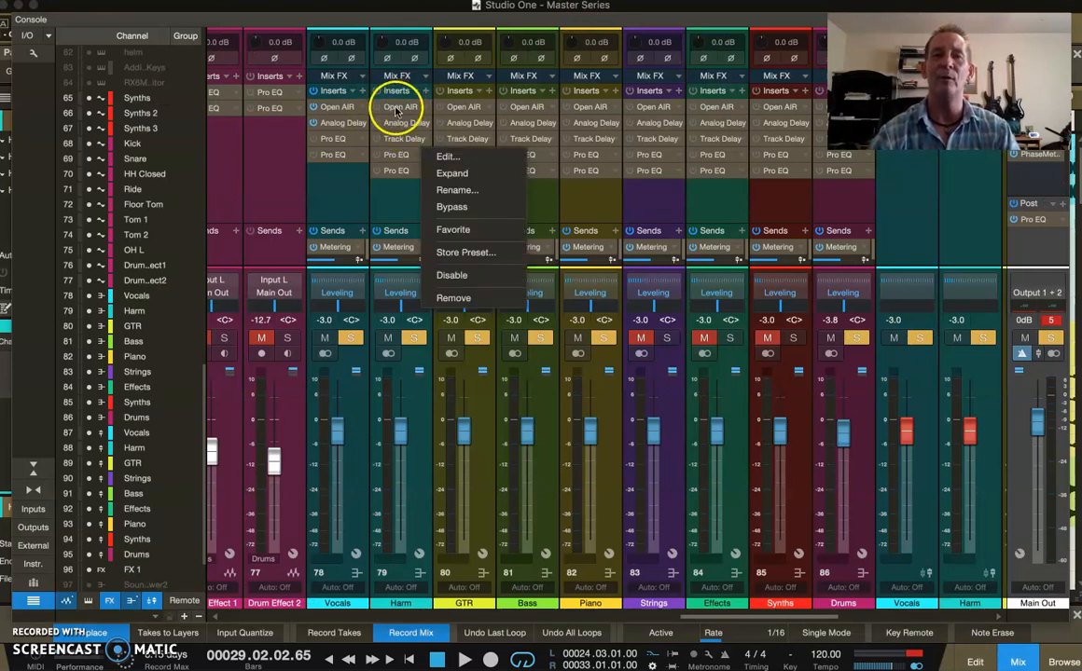
click(403, 198)
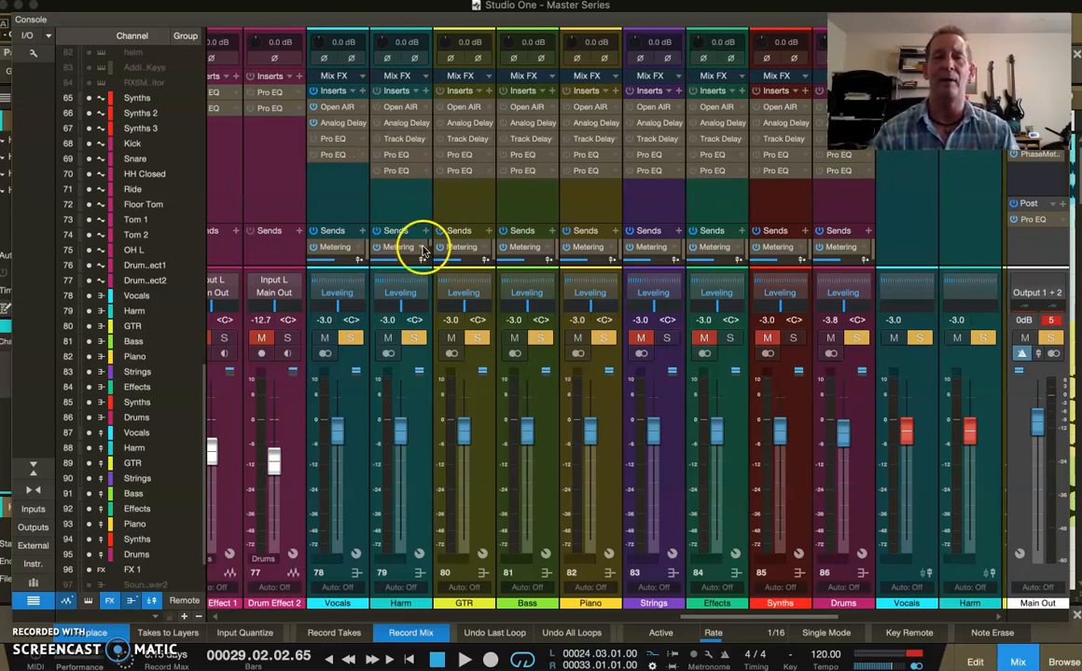
right_click(424, 139)
click(446, 157)
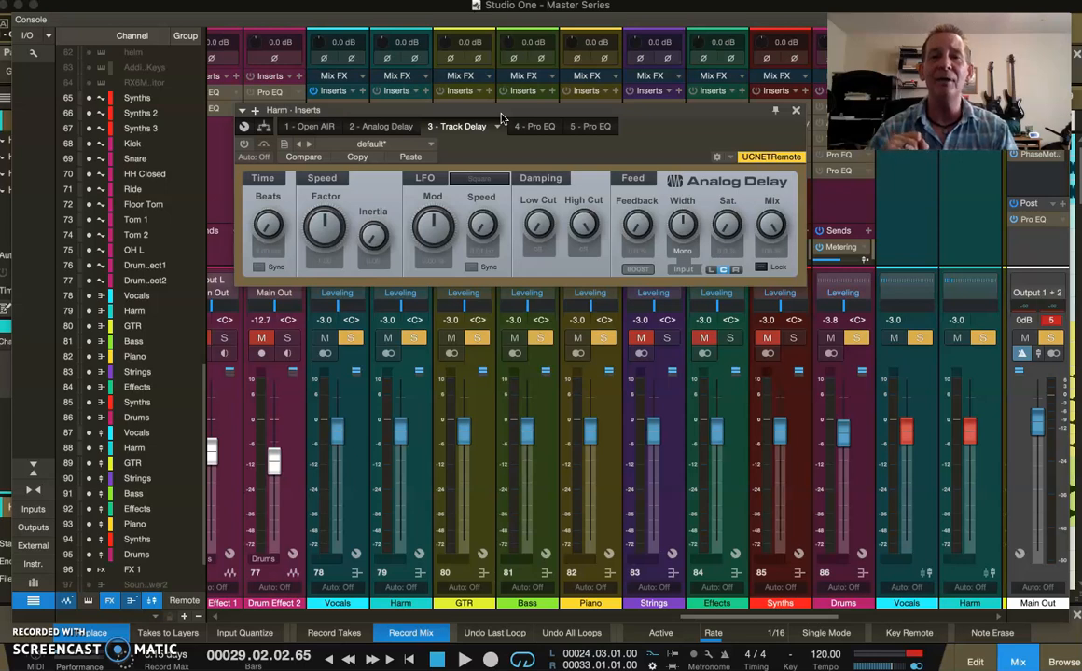
click(407, 510)
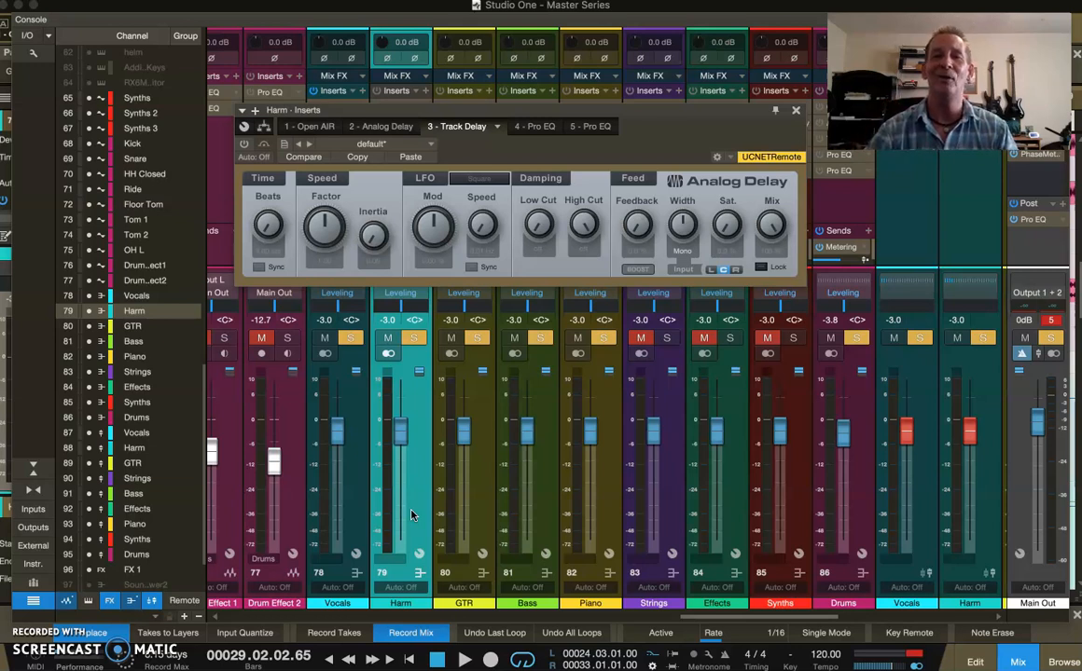
click(336, 536)
click(410, 508)
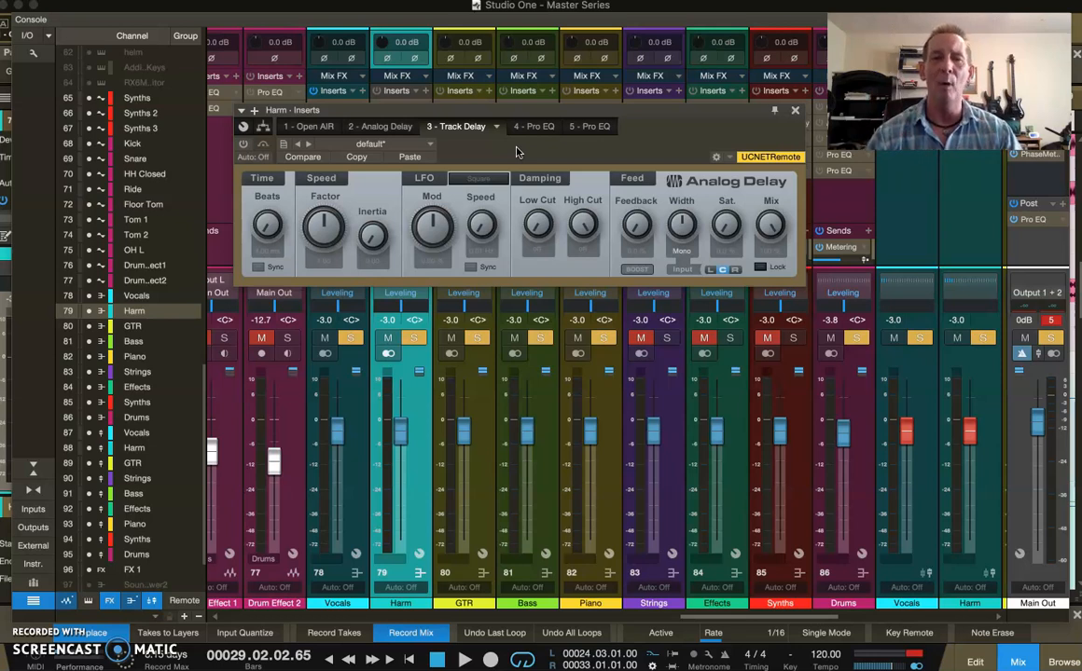
click(793, 110)
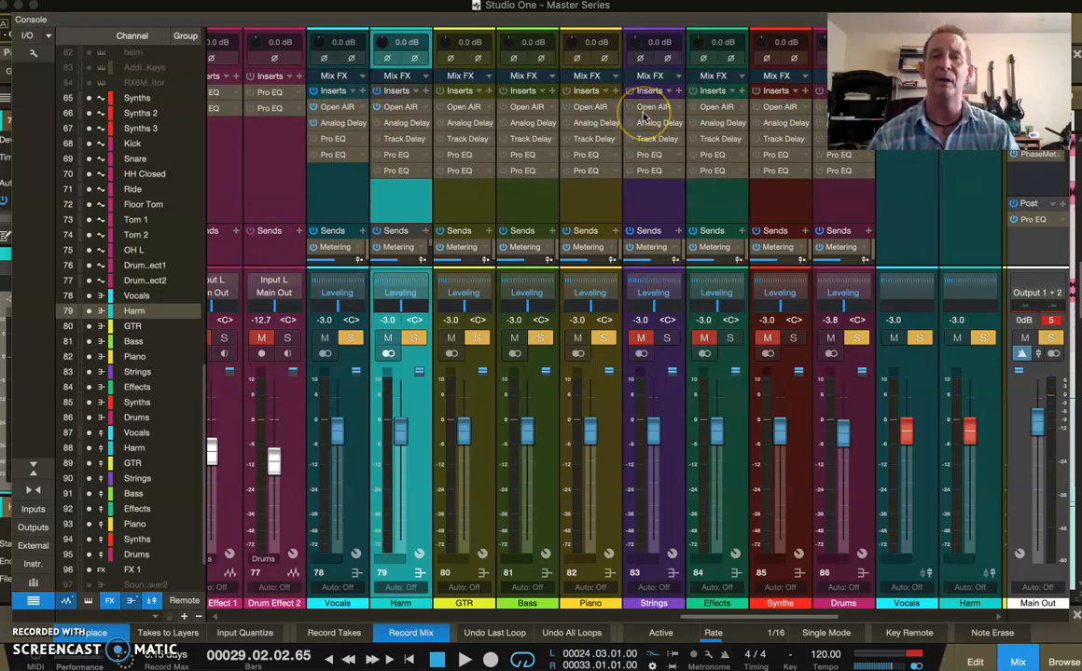
Turn on the Analog Delay and Track Delay inserts on the Harm bus, keeping the Track Delay insert collapsed
click(378, 125)
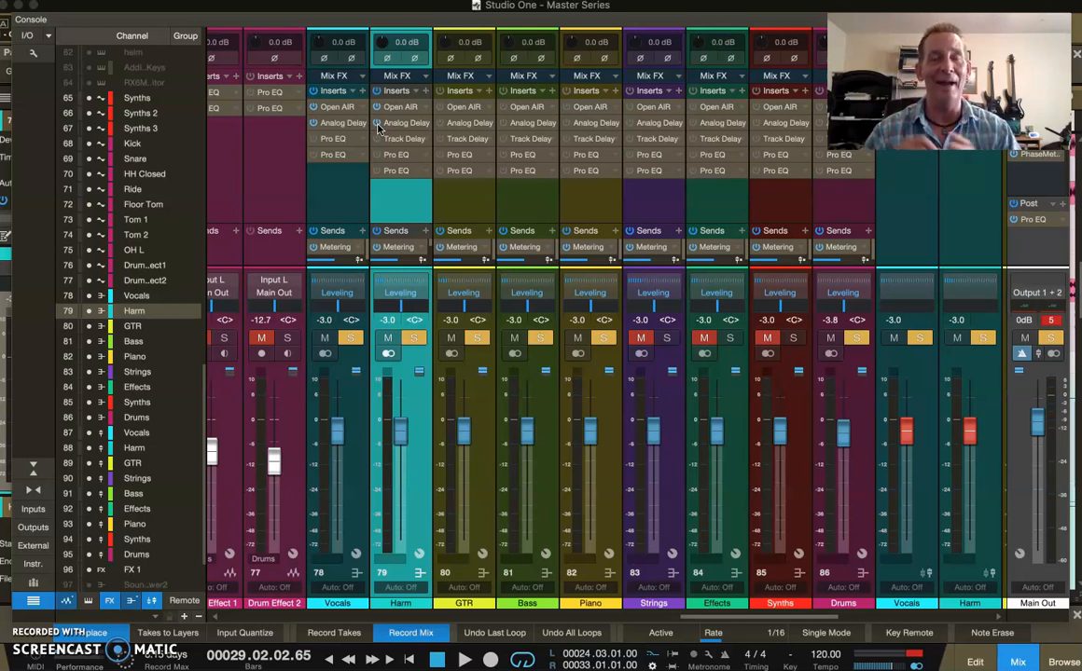
click(376, 140)
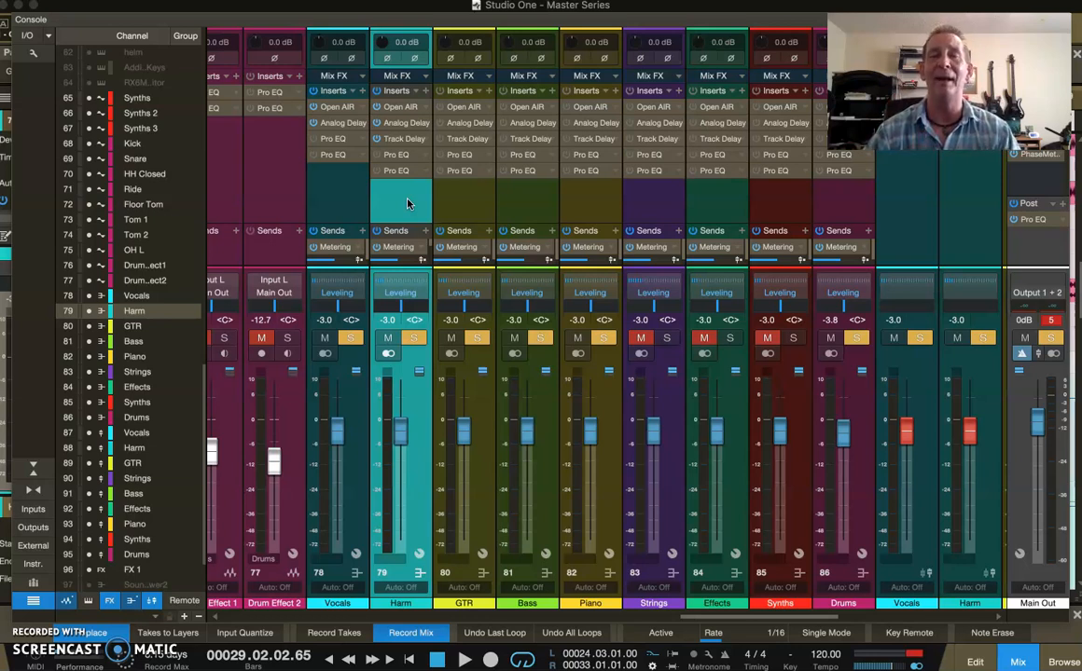
click(402, 141)
right_click(416, 142)
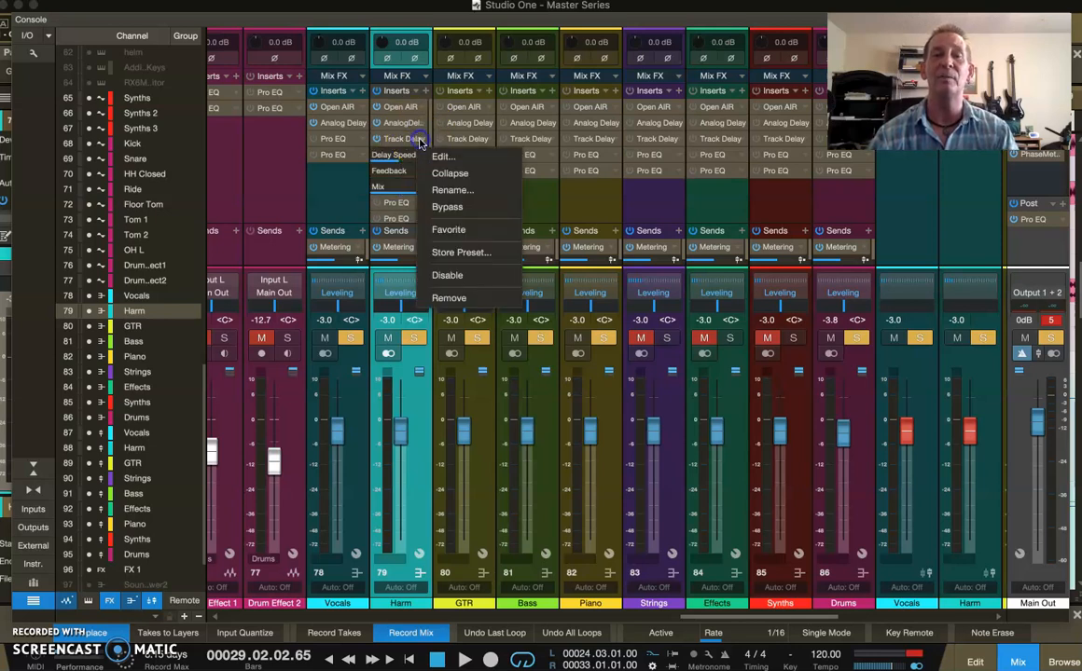
click(450, 173)
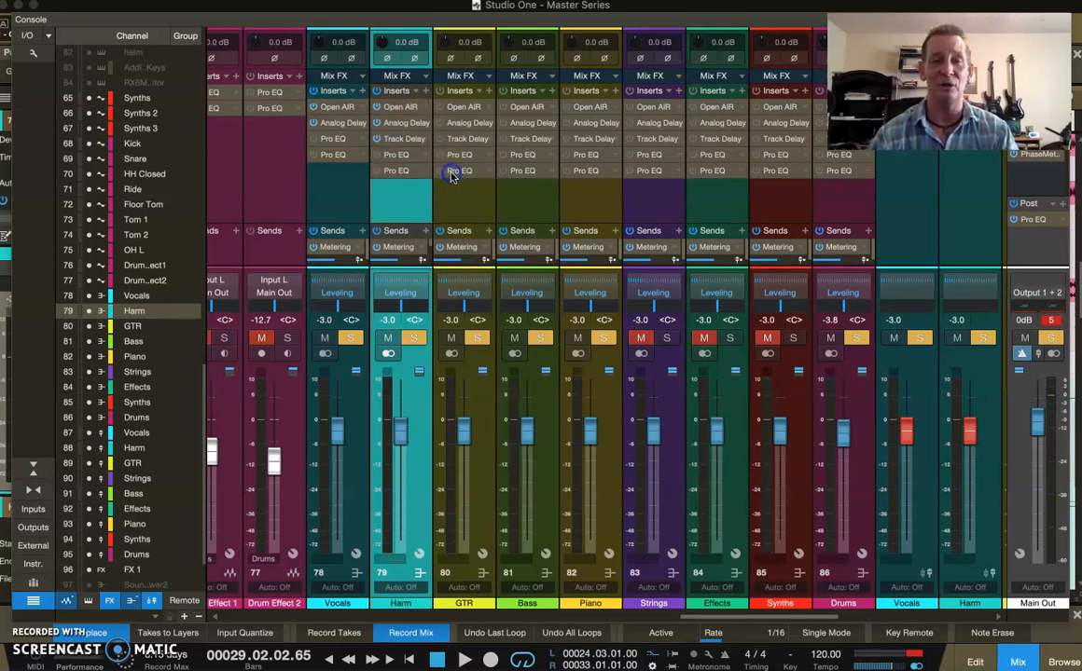
click(407, 208)
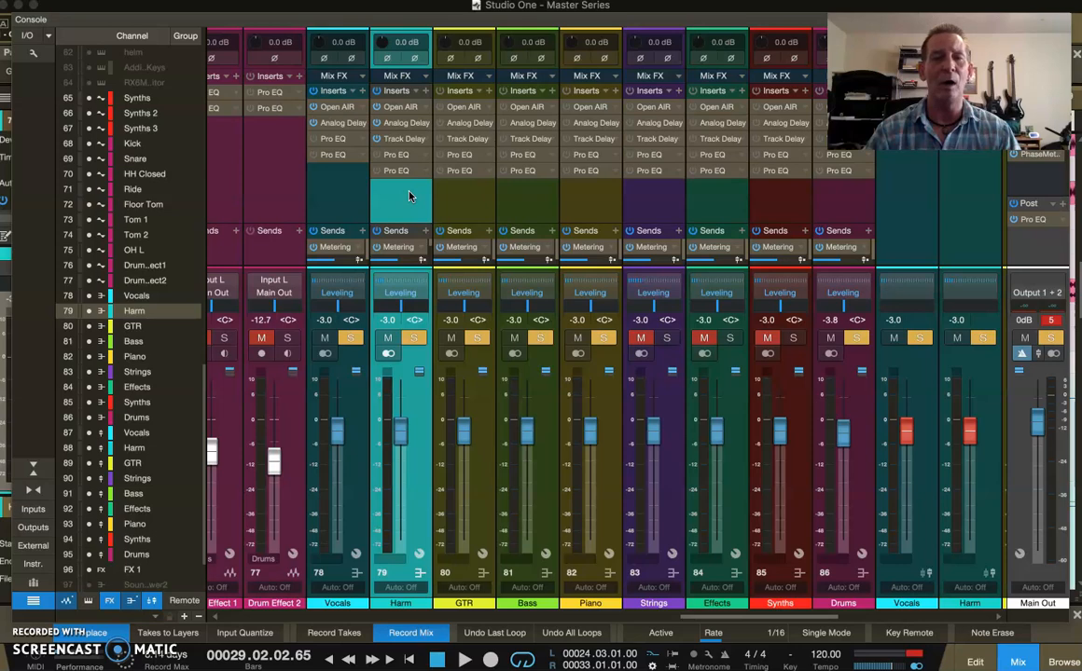
scroll(408, 196, left, 20)
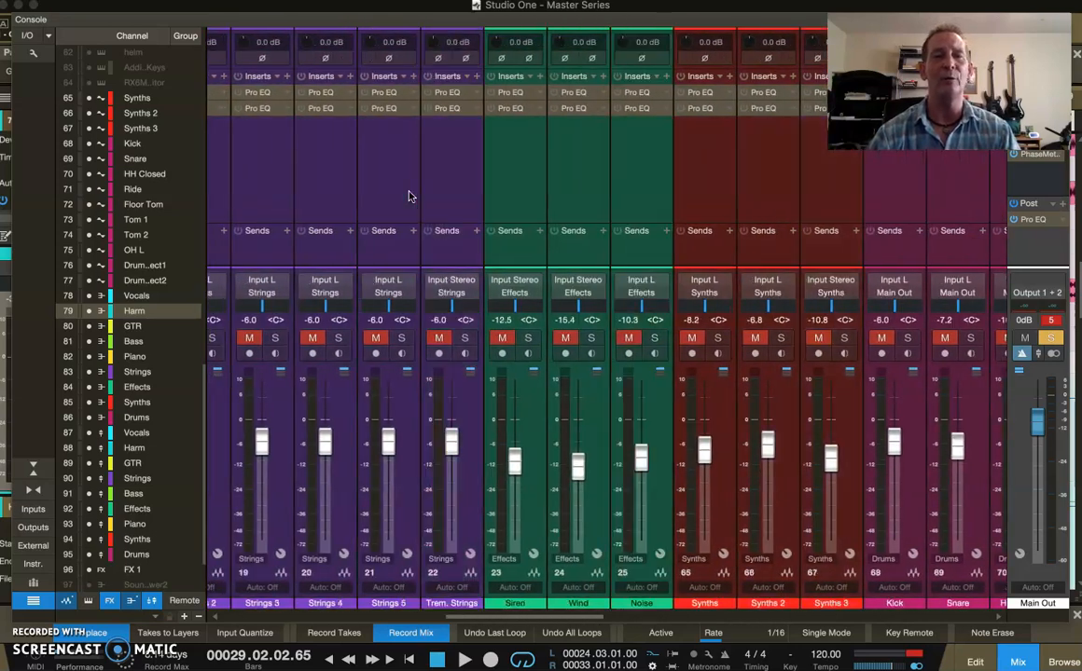
scroll(408, 195, left, 2)
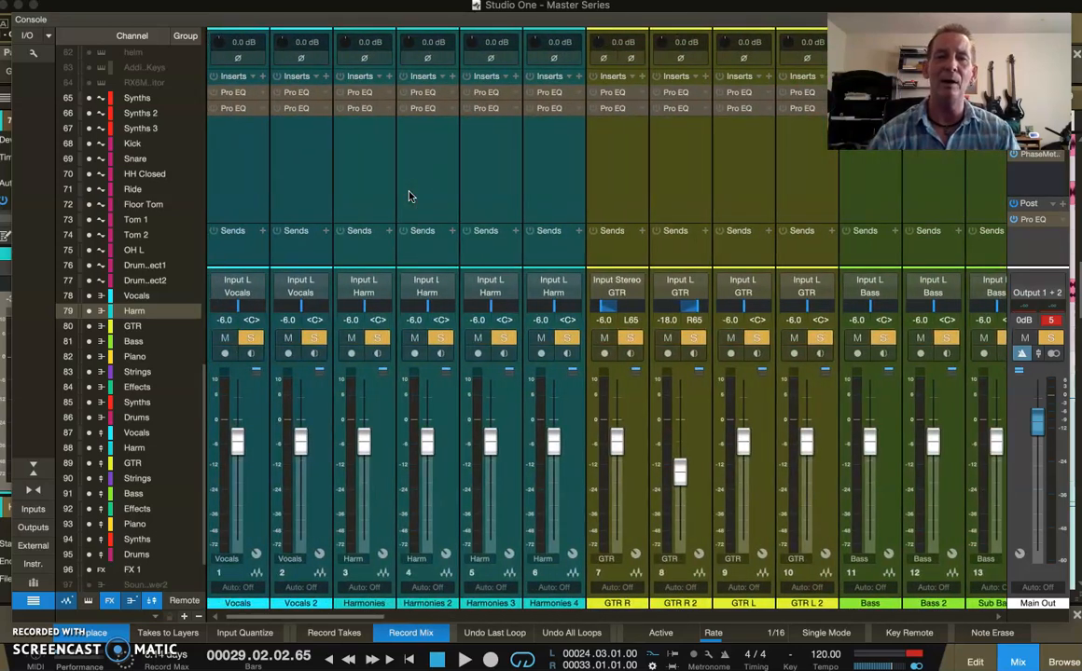
scroll(407, 196, right, 15)
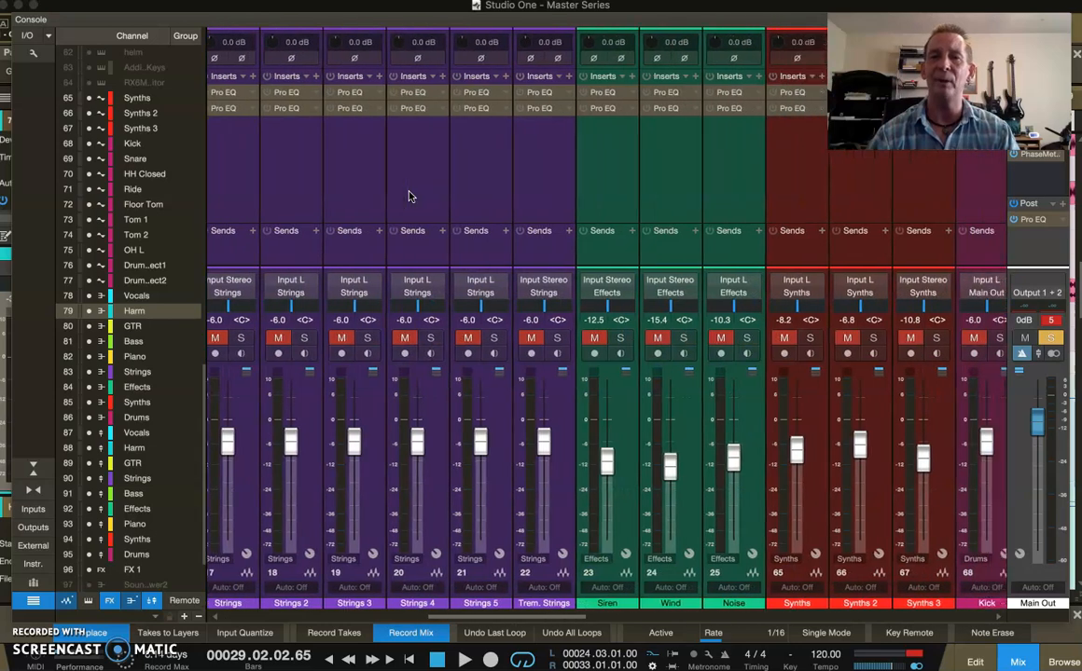
Bring the mix buses into view in the console and select the Vocals bus to review the bus inserts
scroll(407, 196, right, 15)
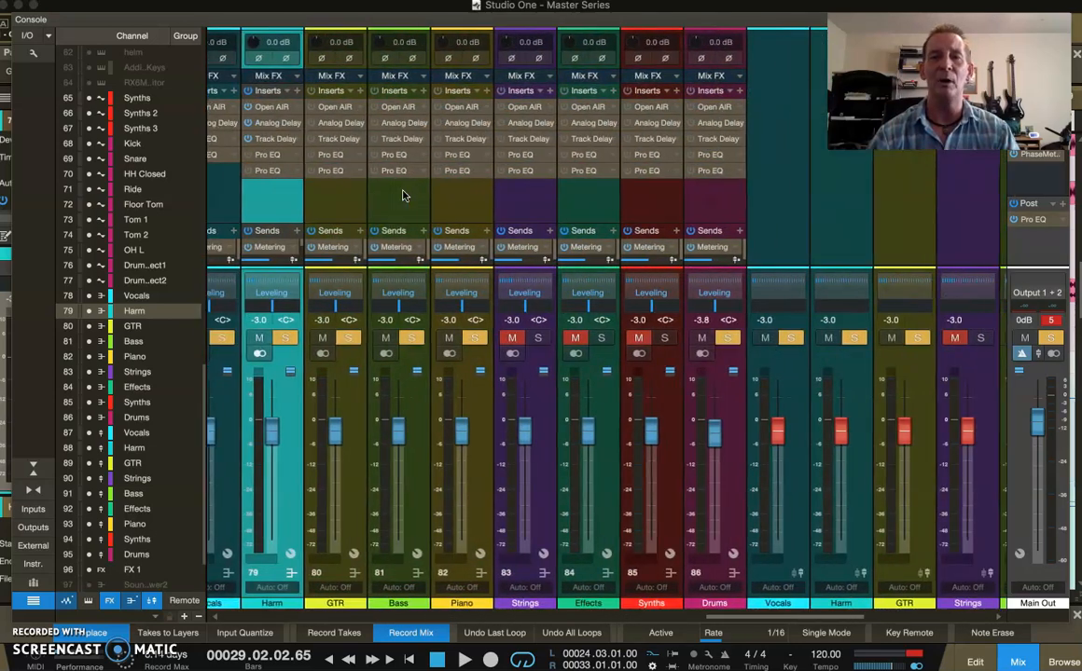
scroll(402, 196, left, 4)
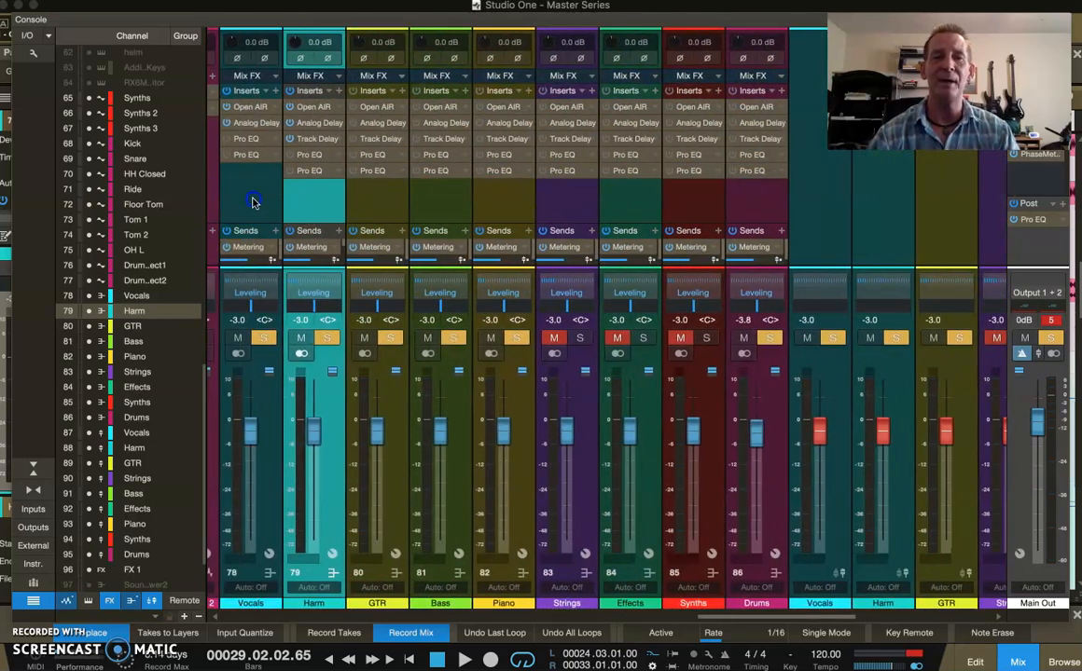
click(252, 202)
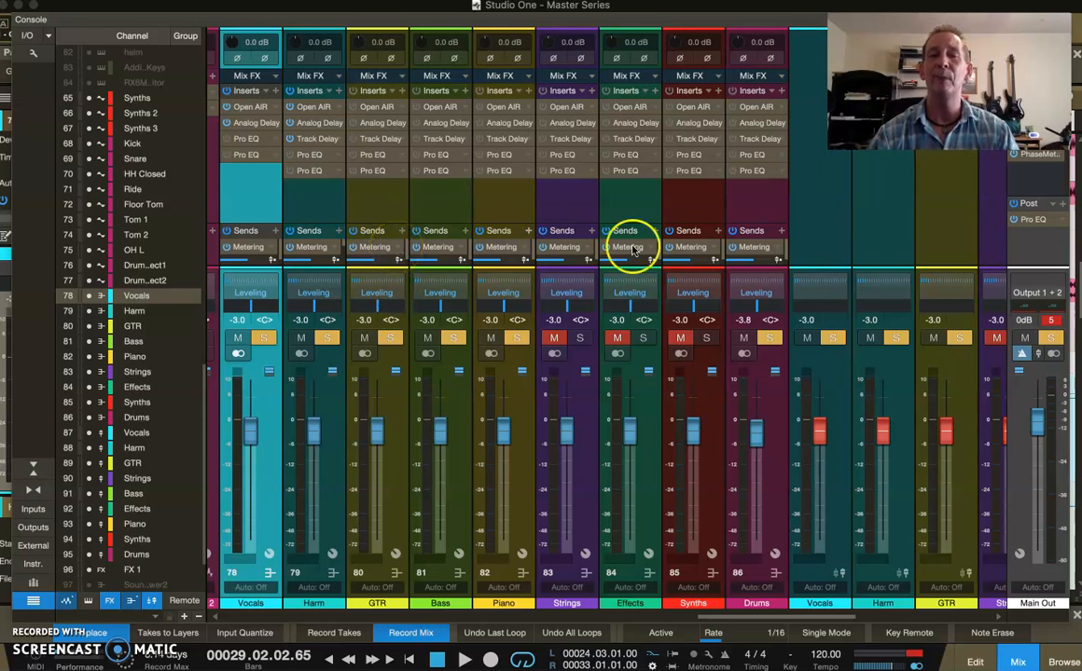
scroll(653, 253, down, 1)
scroll(654, 254, right, 1)
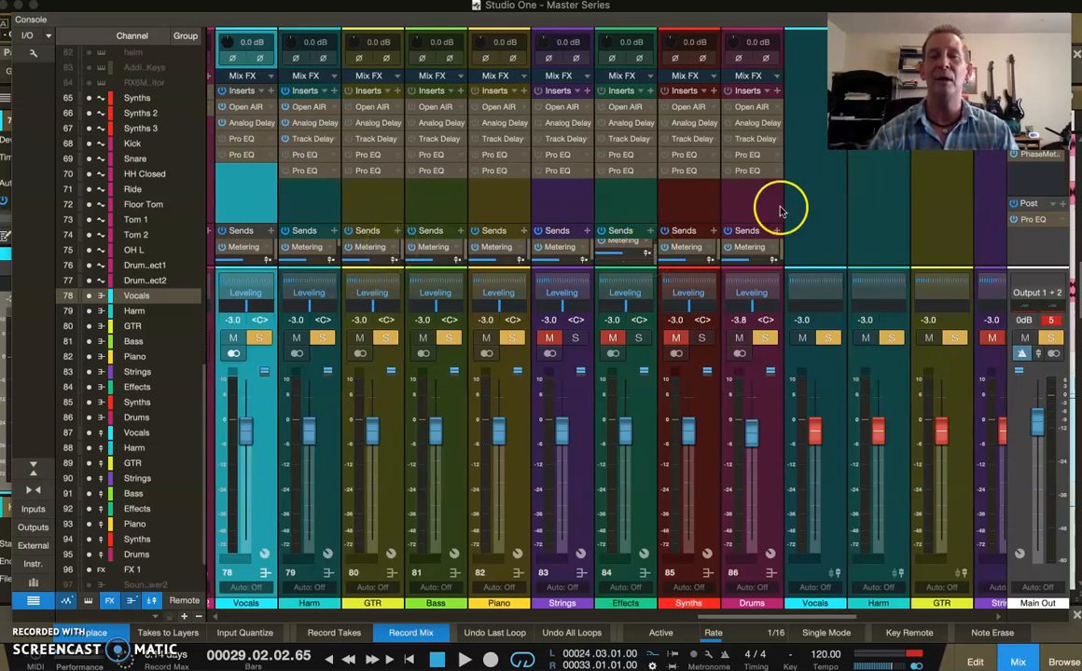
Review the signal path past the VCA faders by selecting the FX 1 channel, the Leveling bus and the Main bus in turn
scroll(858, 213, right, 10)
scroll(858, 215, left, 3)
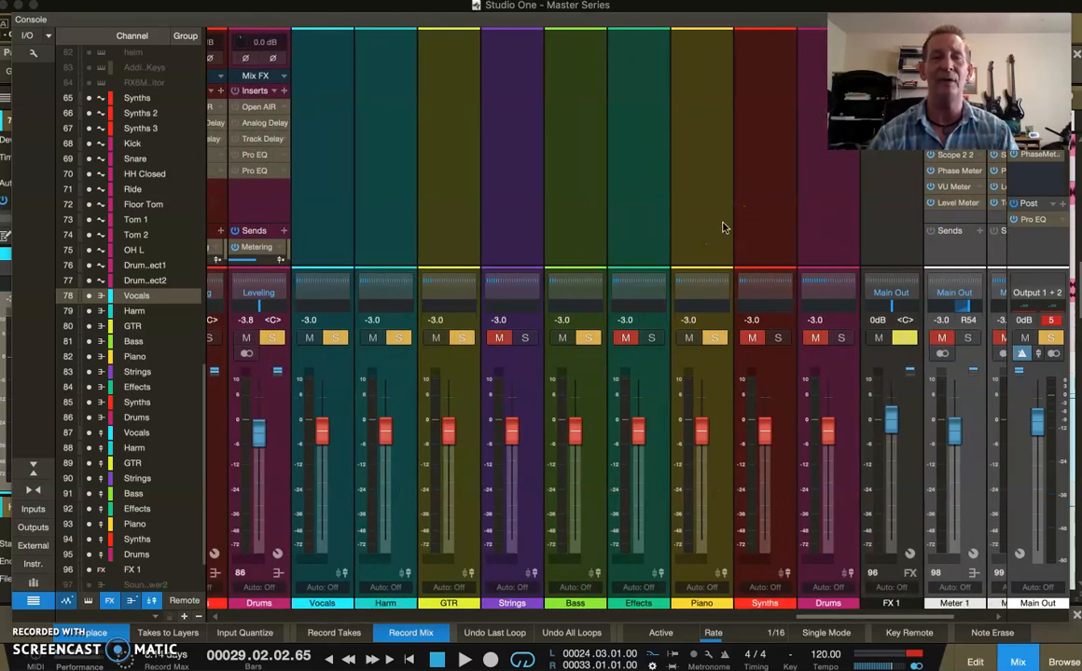
scroll(724, 228, right, 5)
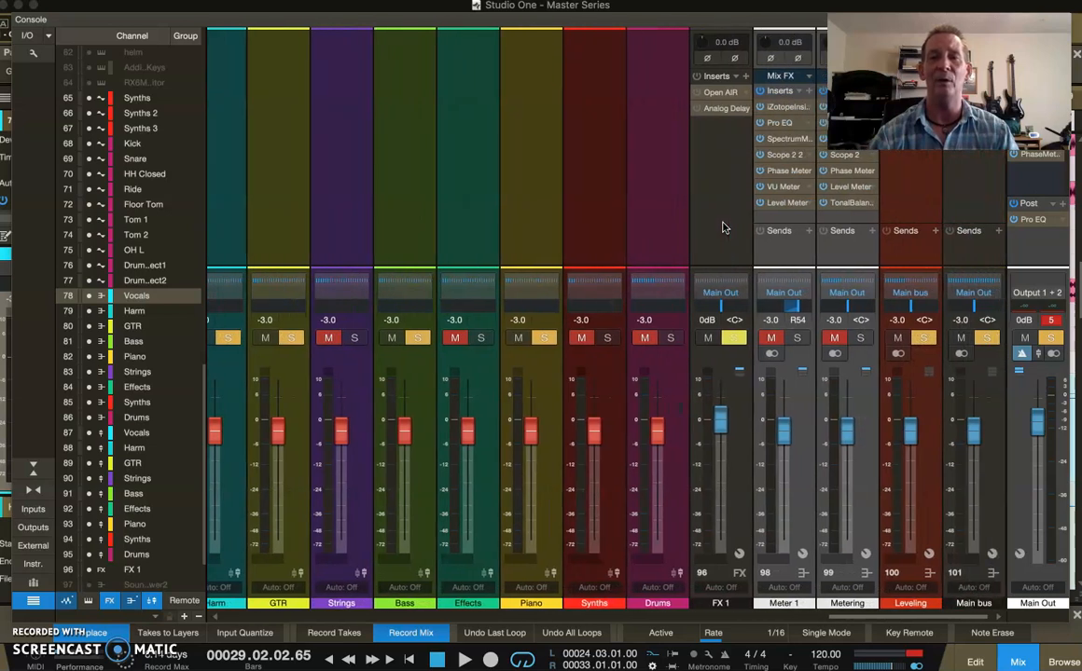
click(723, 228)
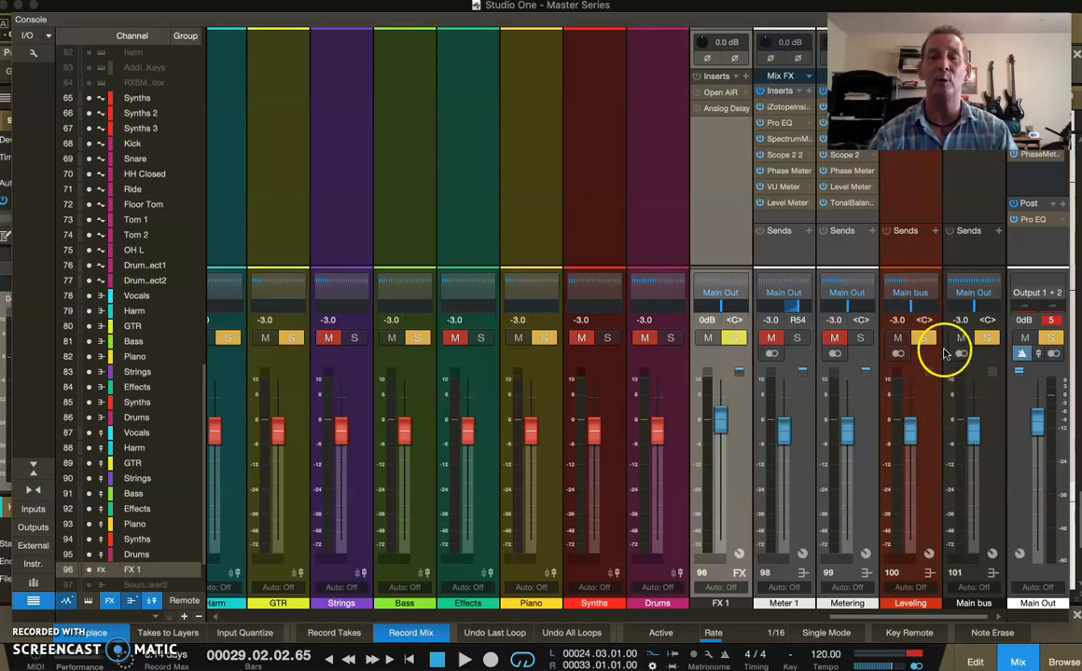
click(921, 410)
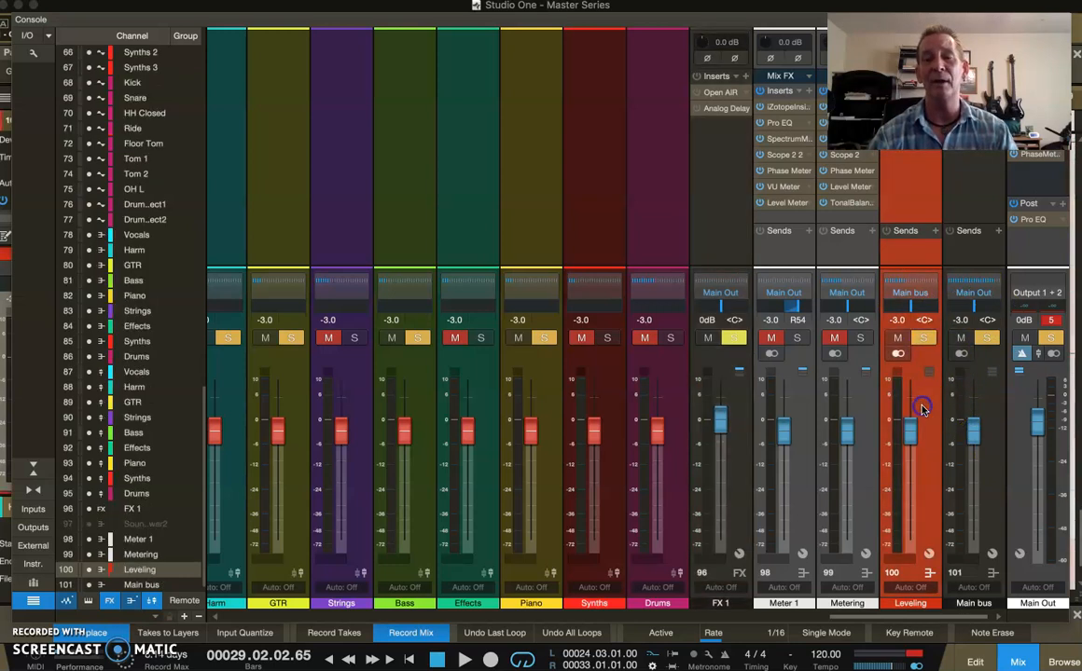
click(988, 410)
Return to the mix buses and compare the GTR, Harm and Vocals bus inserts, ending with the Vocals bus selected
scroll(579, 457, left, 10)
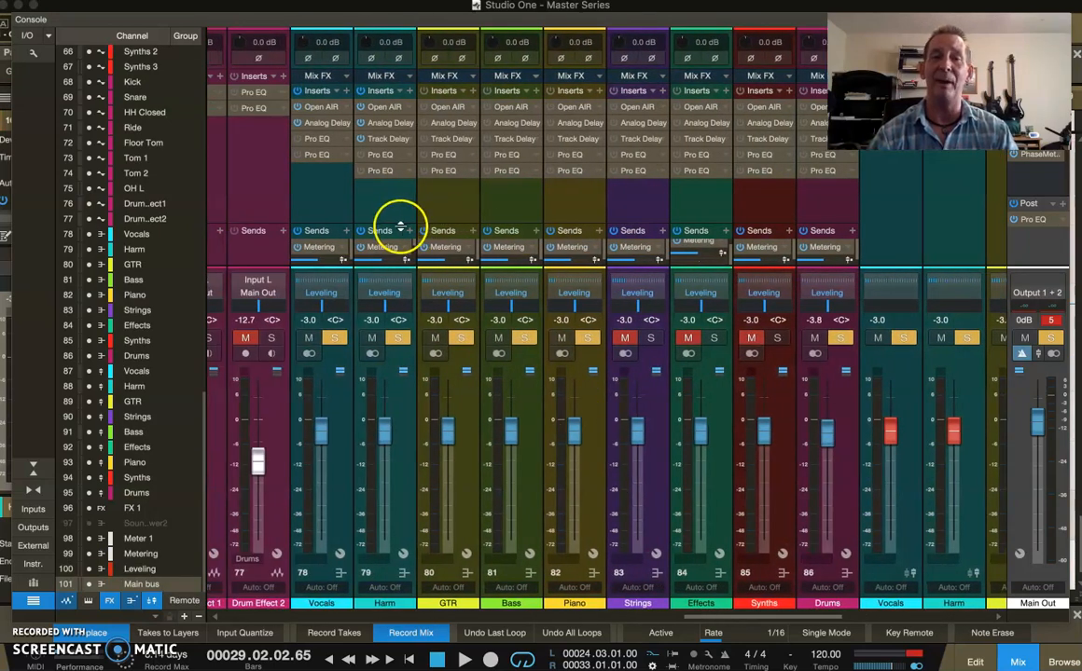
click(435, 187)
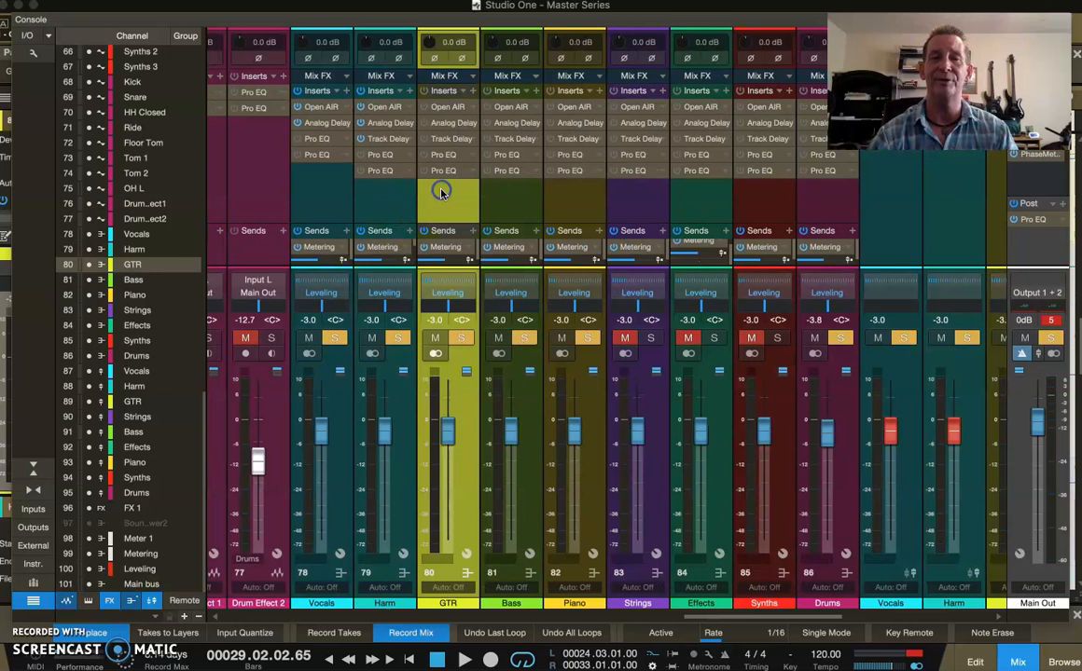
click(392, 192)
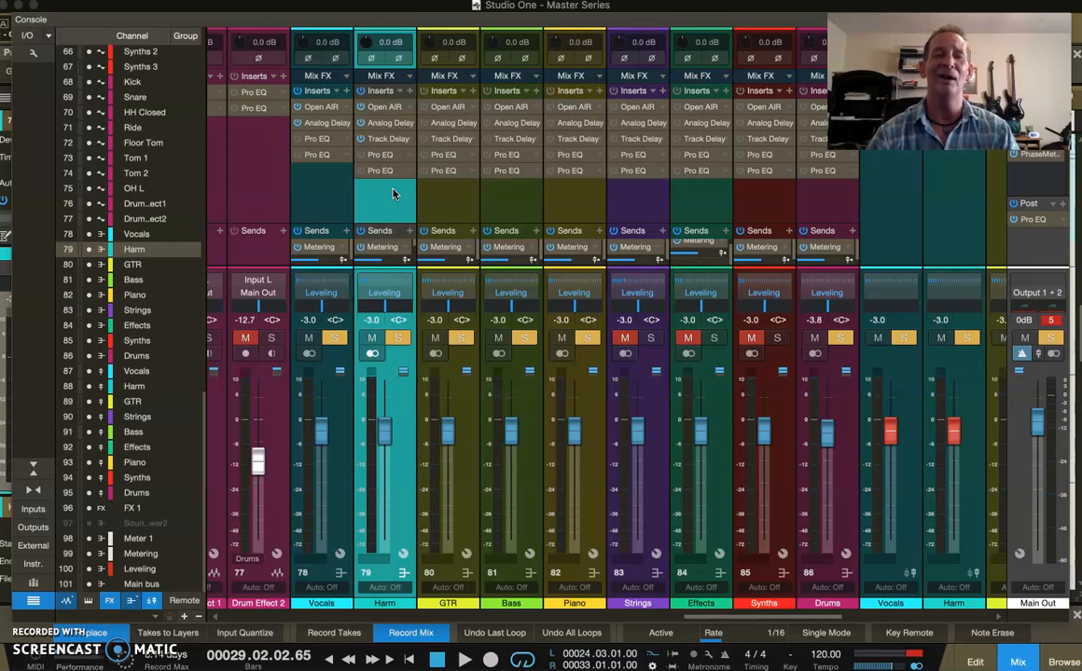
click(312, 192)
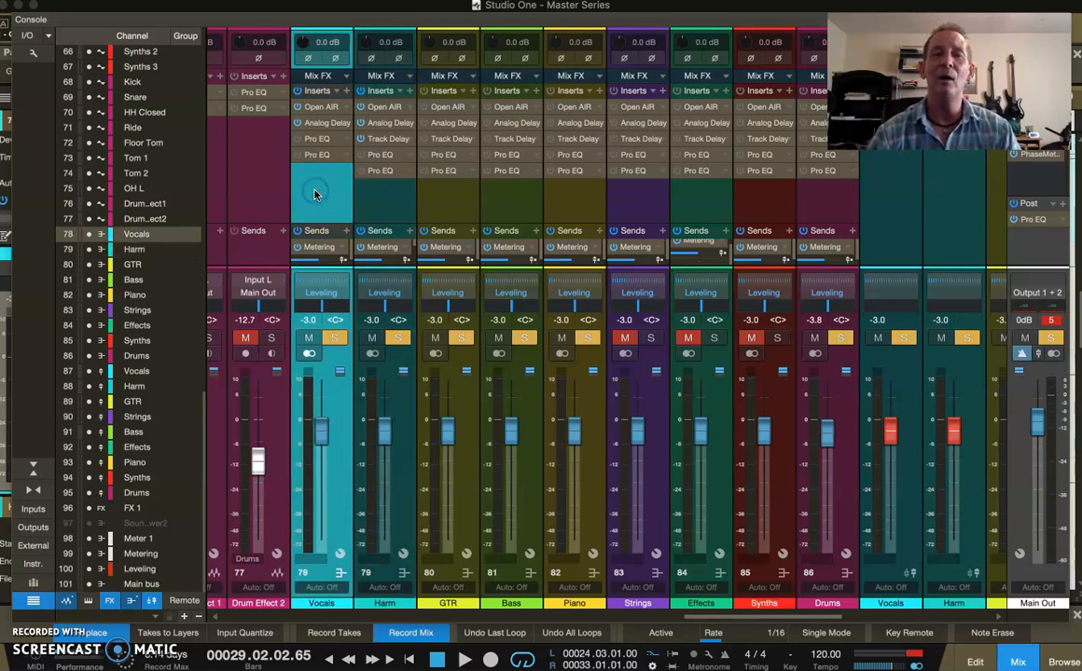
click(387, 175)
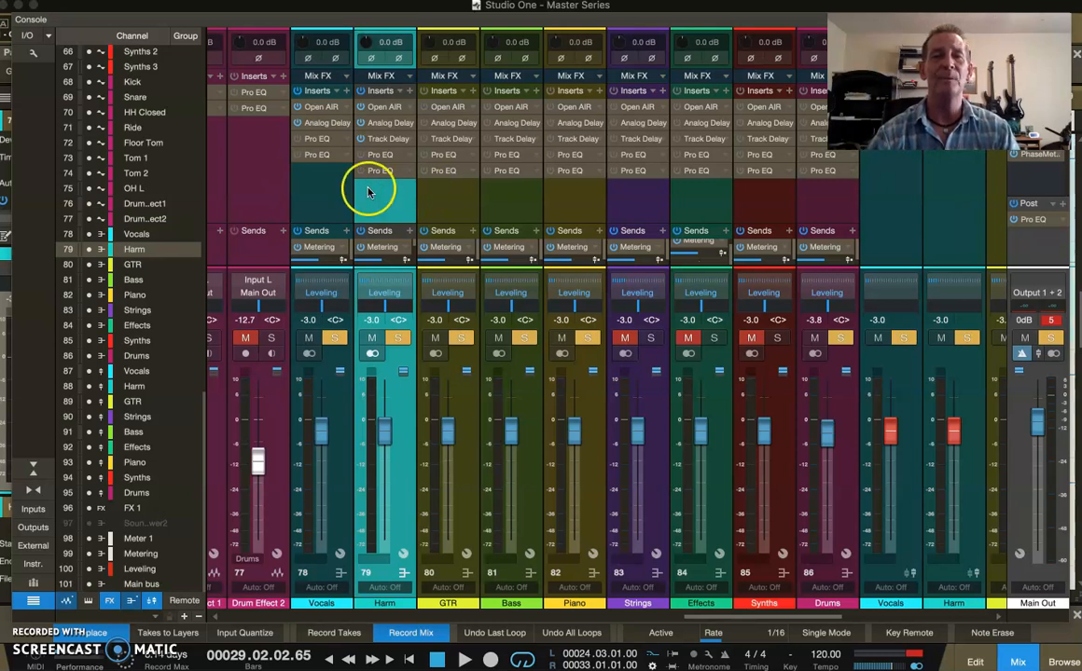
click(327, 191)
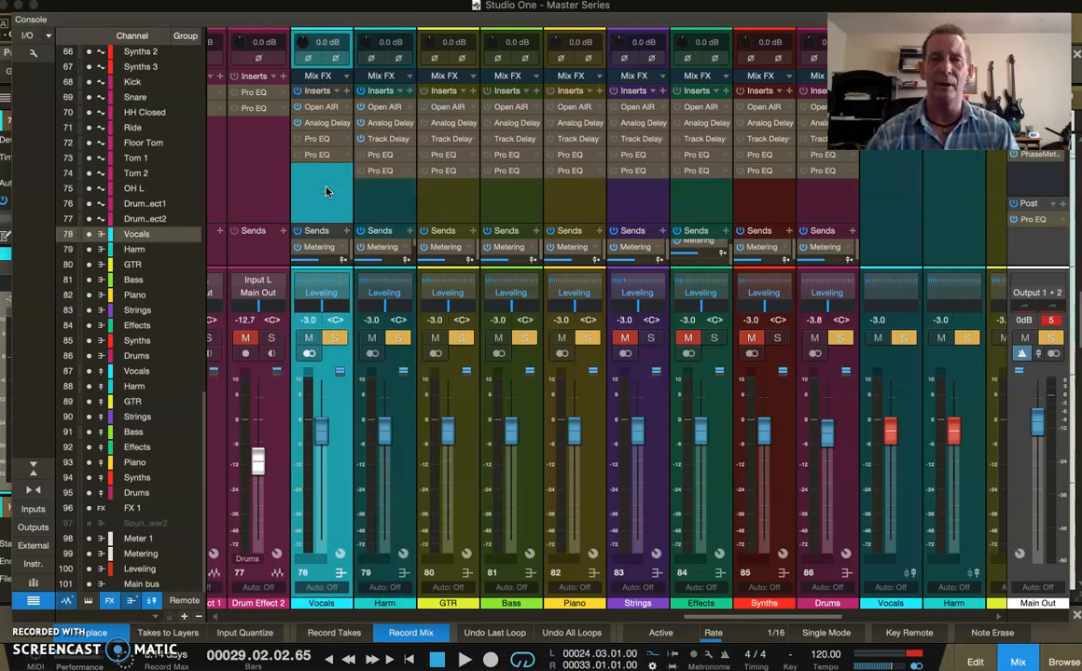